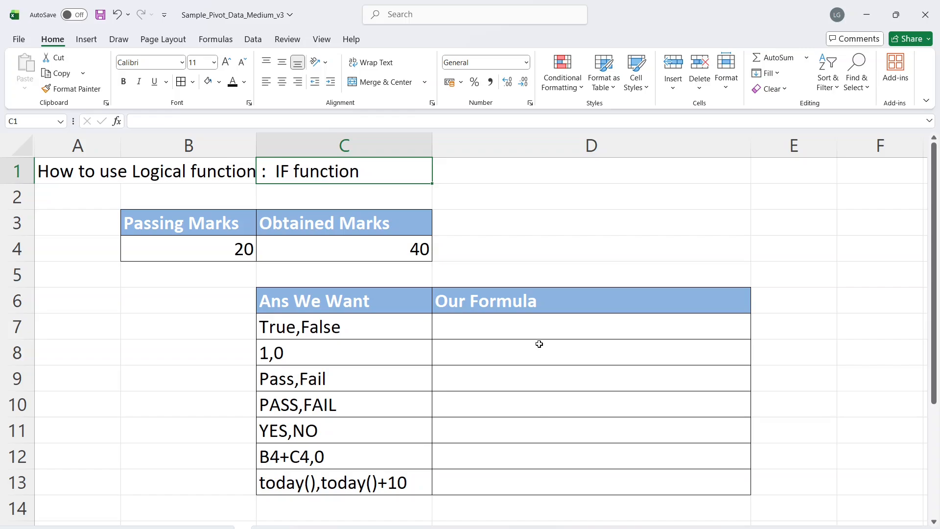
Step: Enter the formula =B4>C4 in cell D7 to compare the passing marks with the obtained marks
click(527, 334)
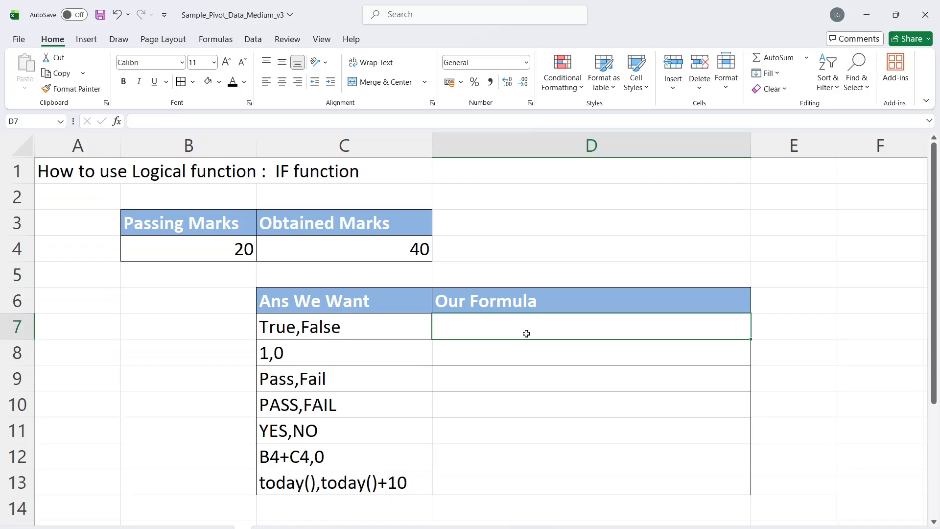
text(=)
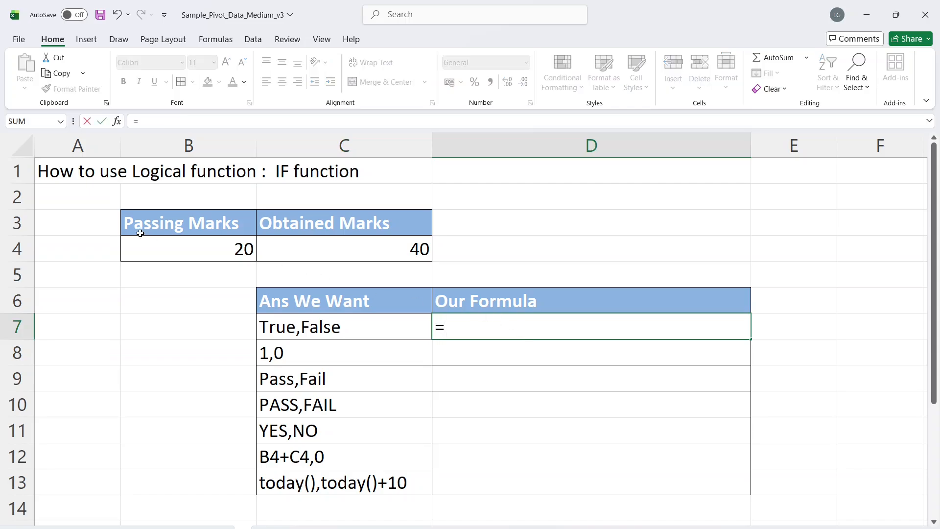
click(231, 251)
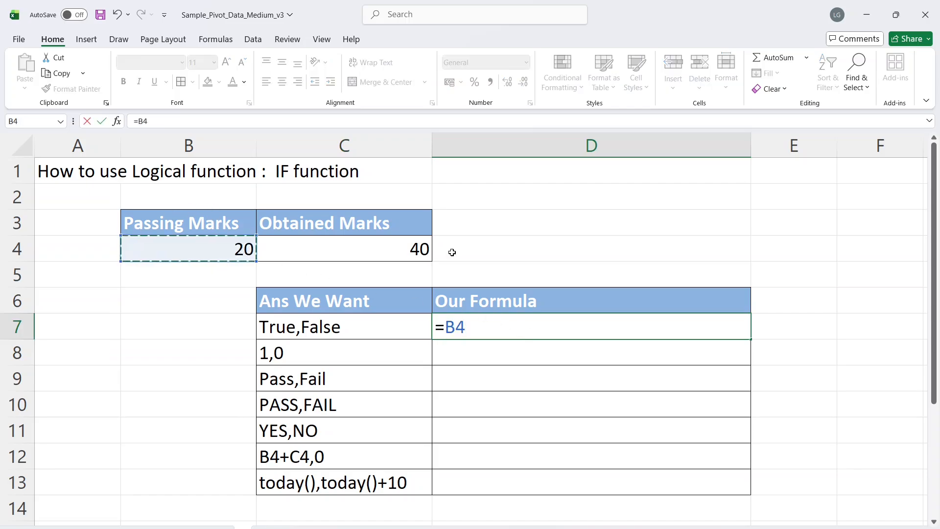
text(>)
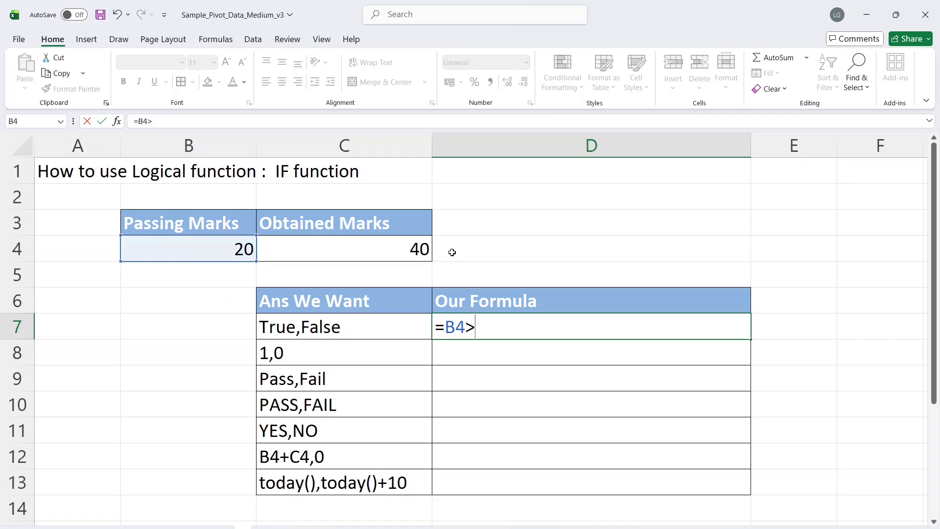
click(395, 253)
key(Return)
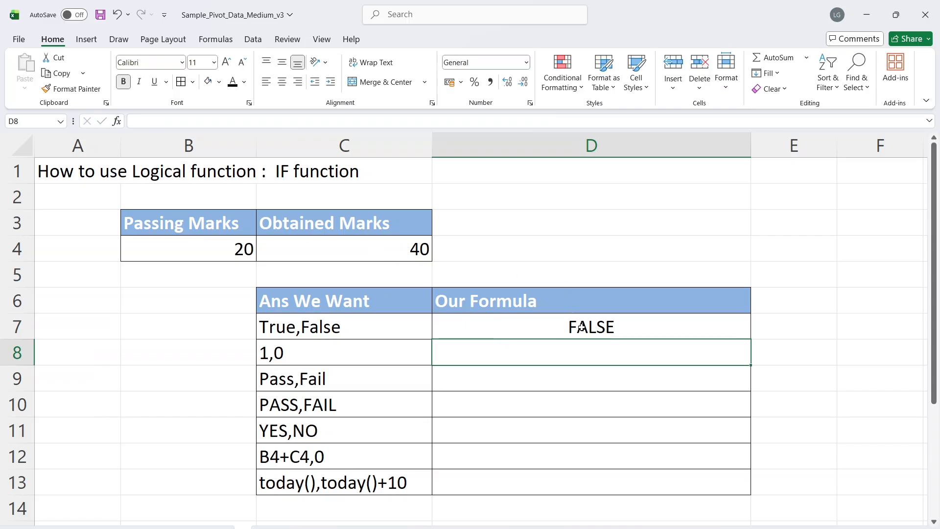
click(540, 324)
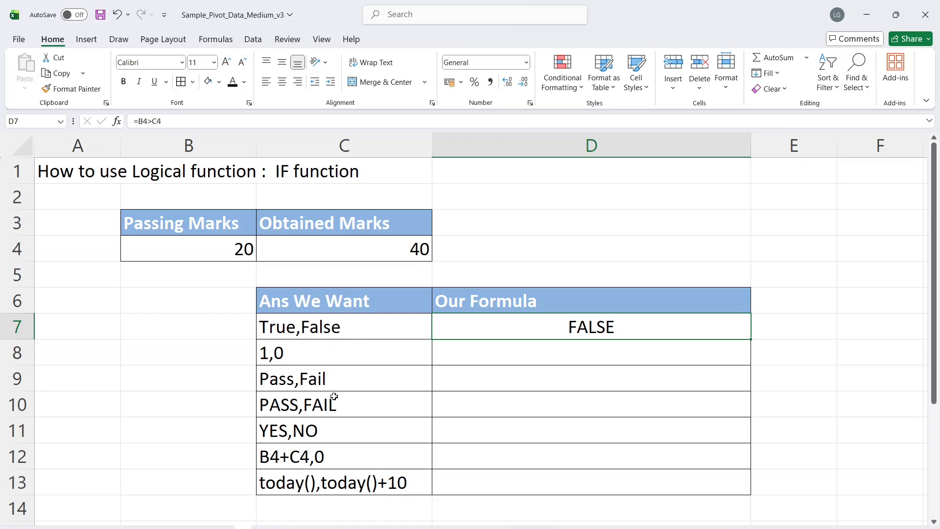
Step: Enter the formula =if(B4>C4,1,0) in cell D8, beside the "1,0" label
key(Down)
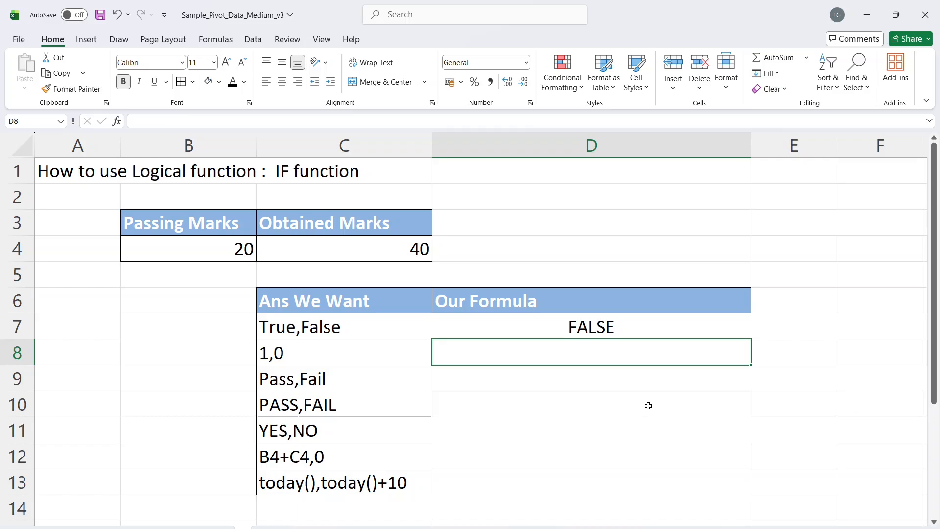
text(=if)
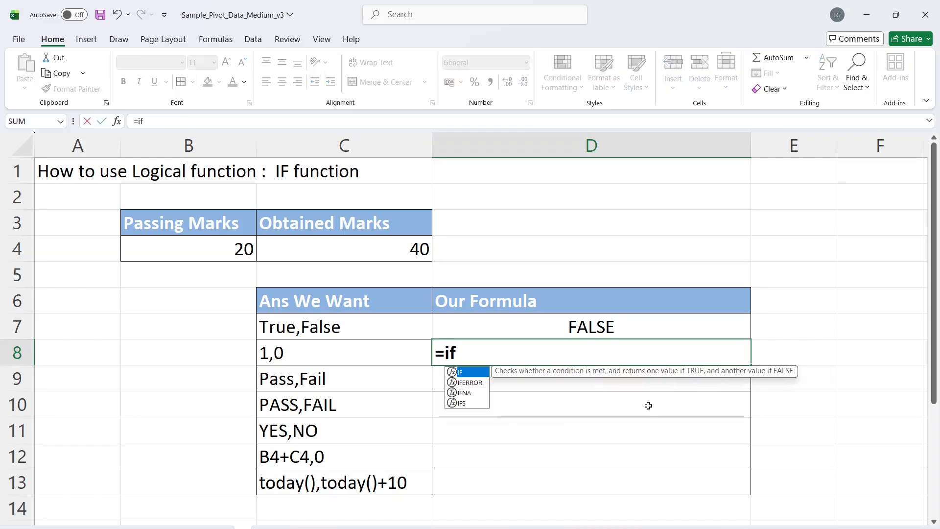
text(()
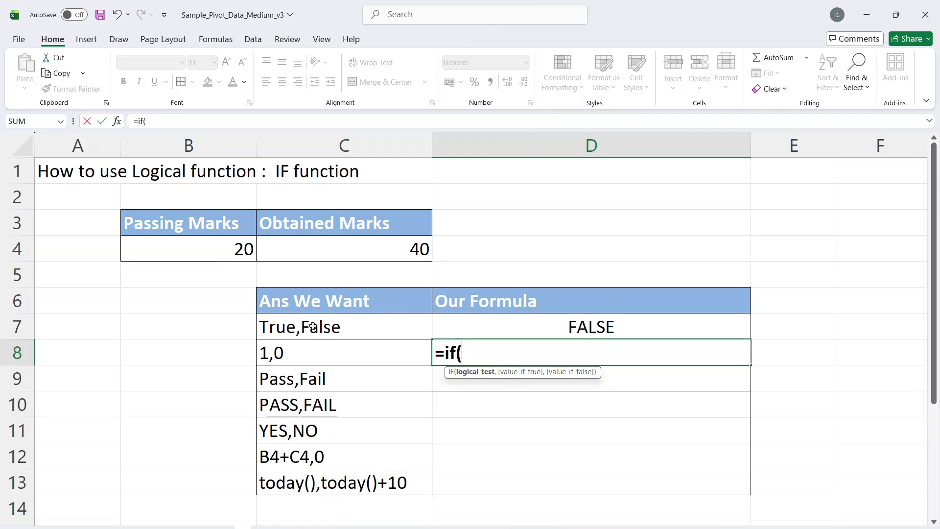
click(226, 257)
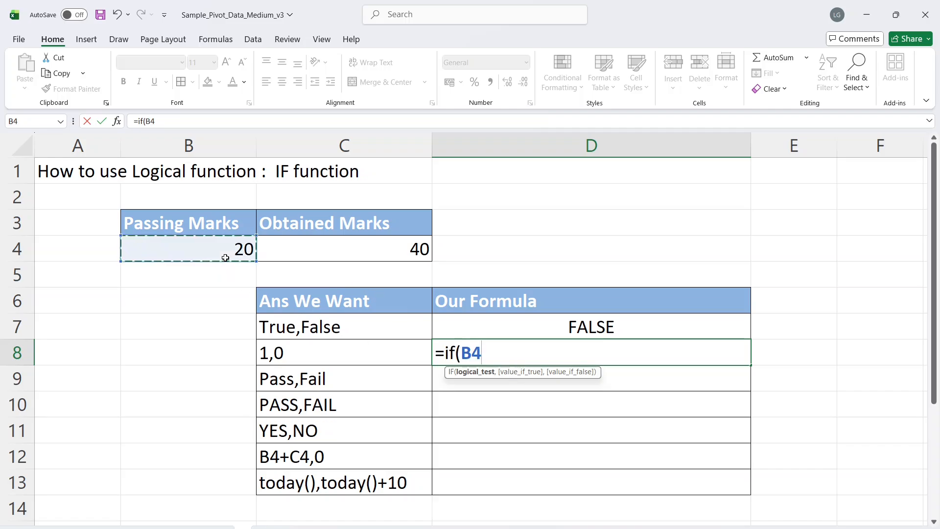
text(>)
click(374, 255)
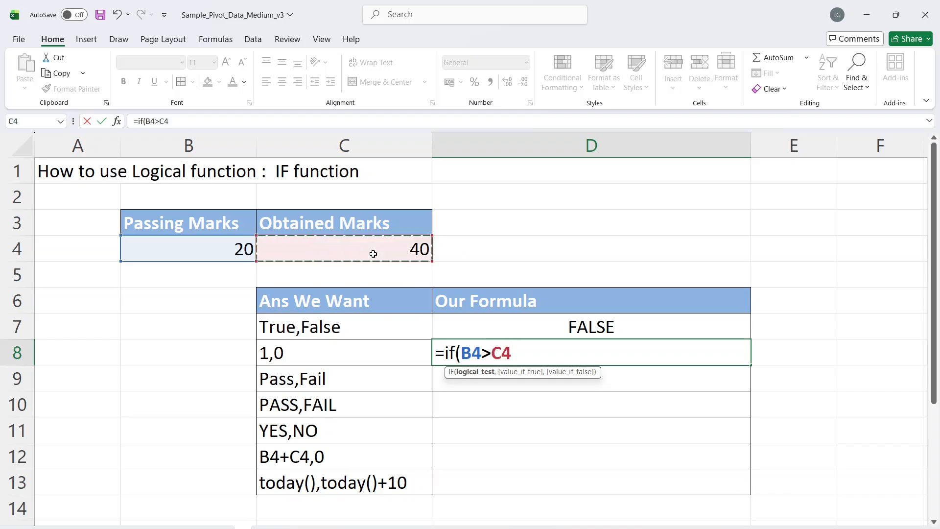
text(,)
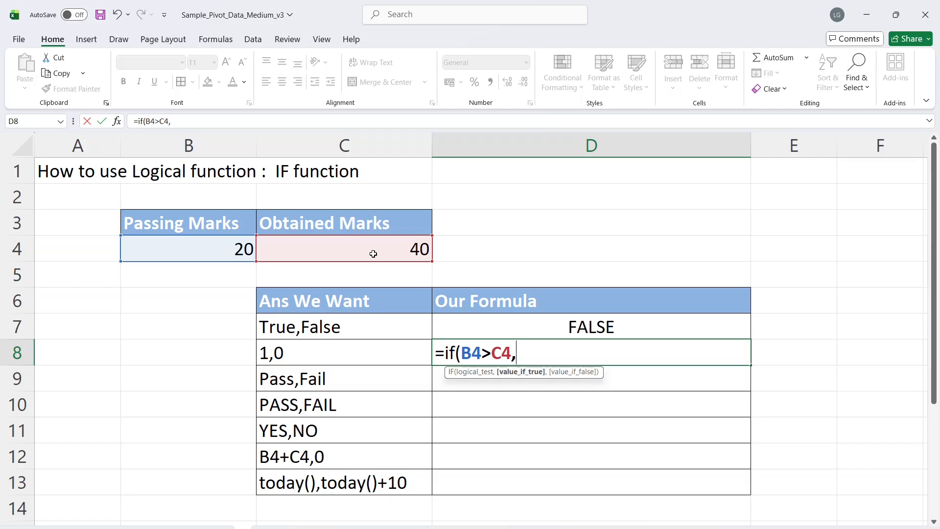
text(1,)
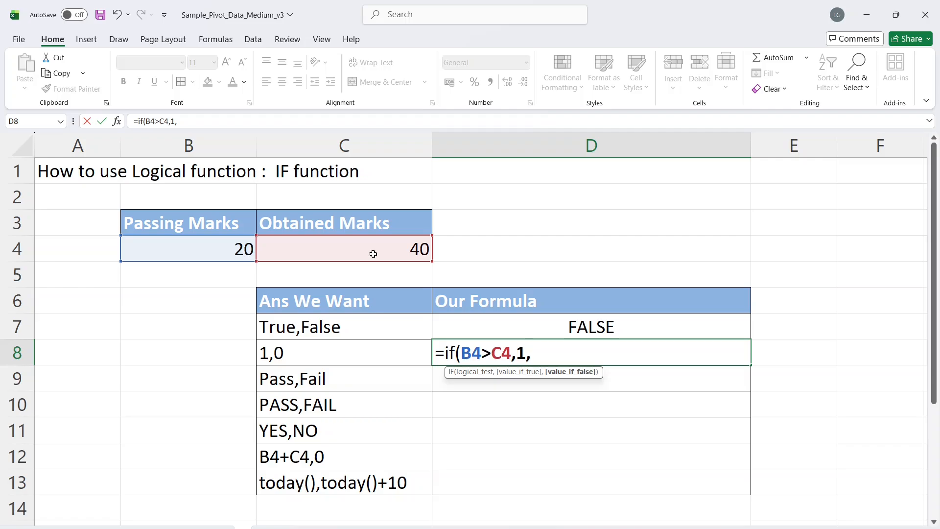
text(0))
key(Return)
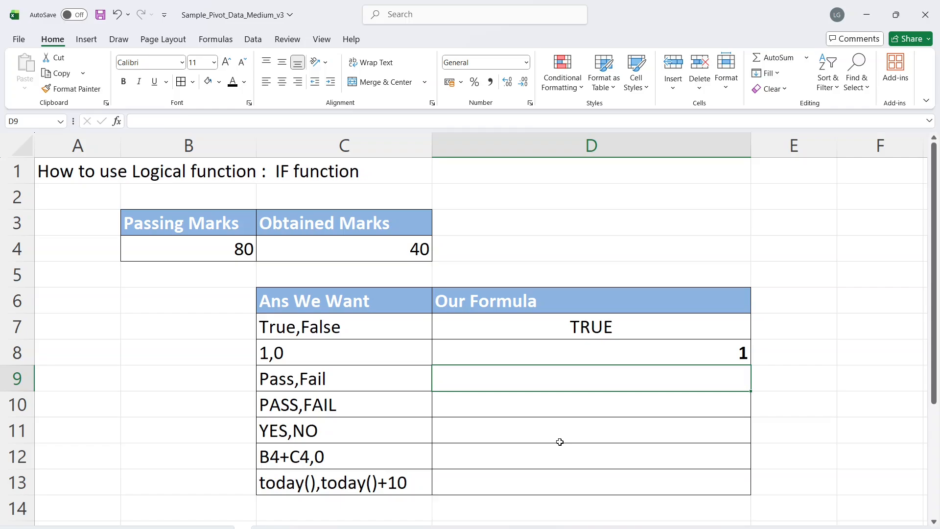
Step: Enter the formula =if(B4>C4,"Pass","Fail") in cell D9, beside the "Pass,Fail" label
text(=)
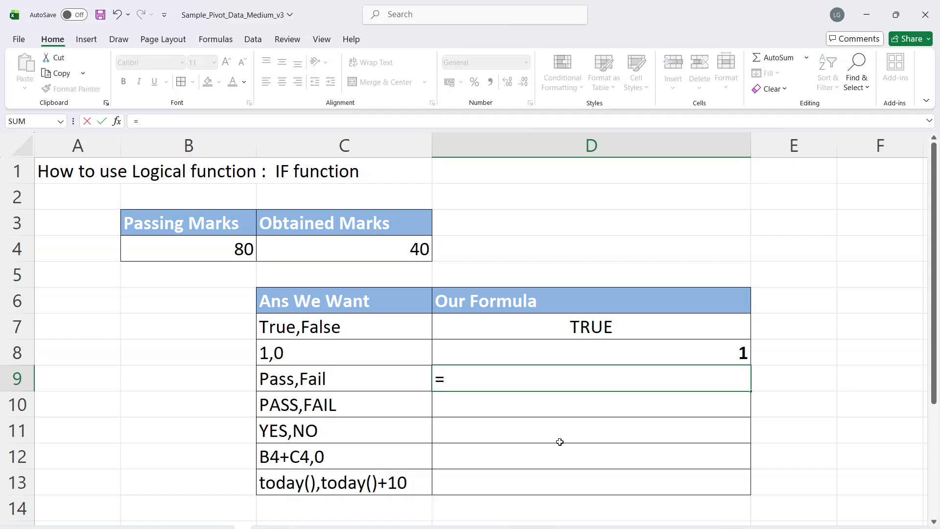
text(if()
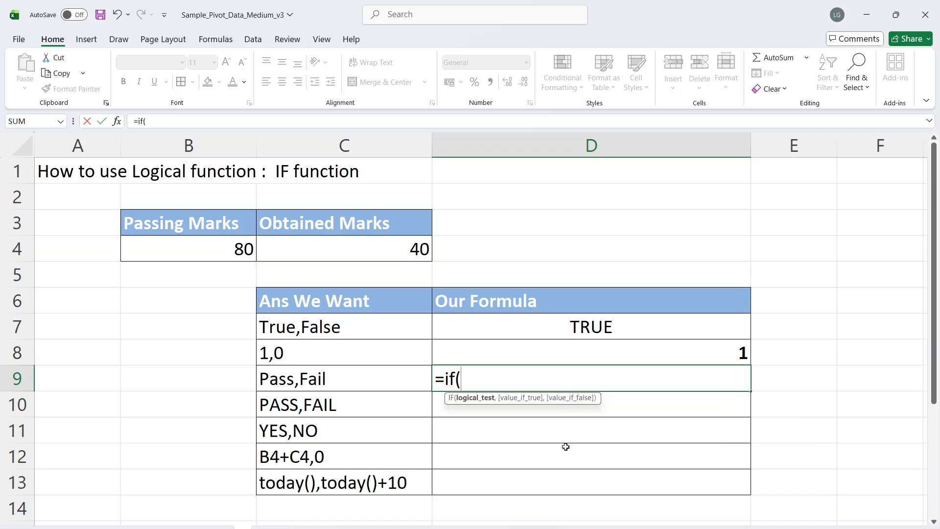
click(215, 252)
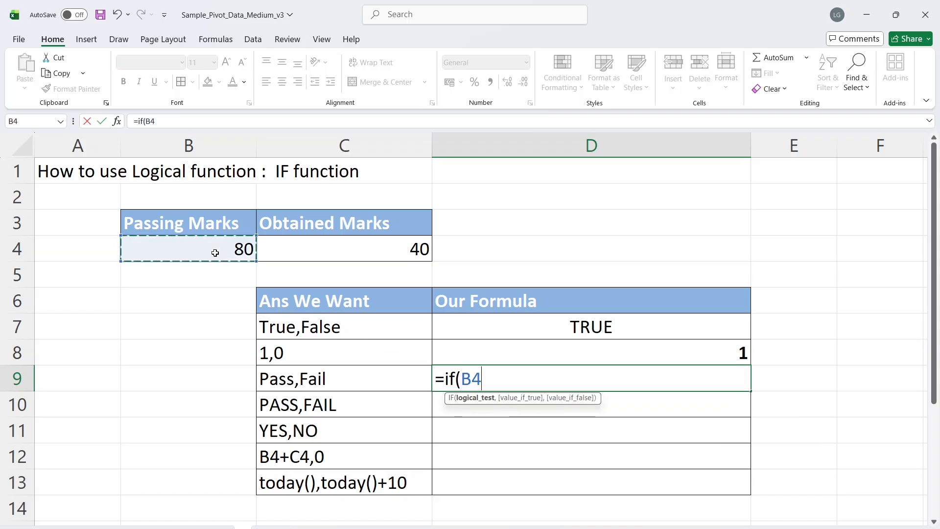
text(>)
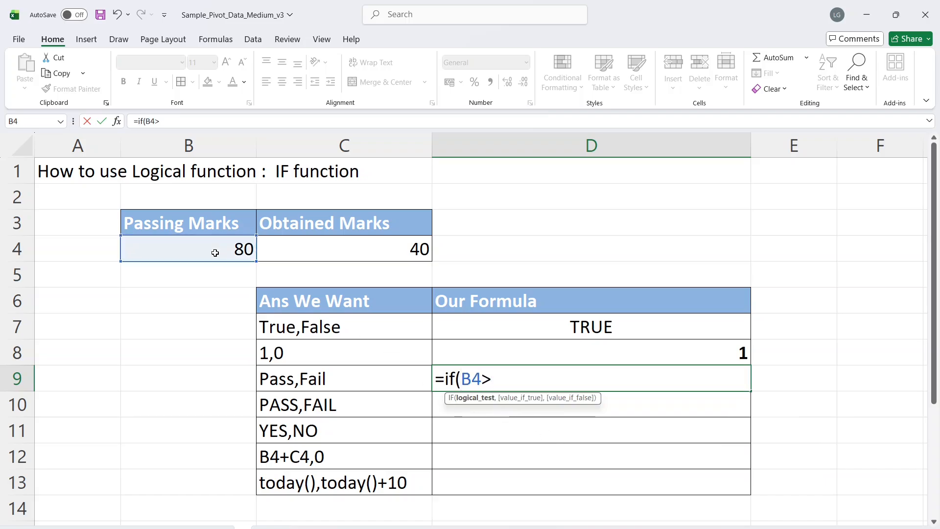
click(385, 253)
text(,)
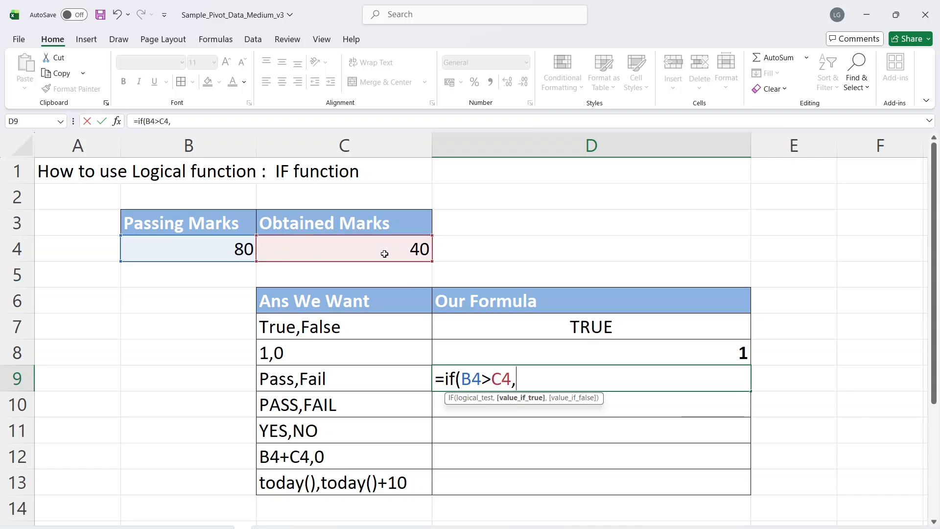
text(")
text(Pas)
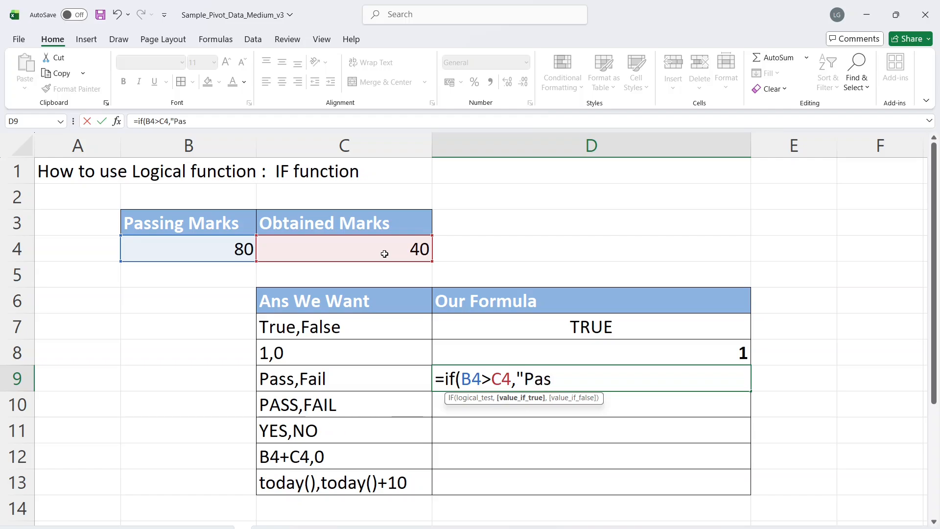
text(s",)
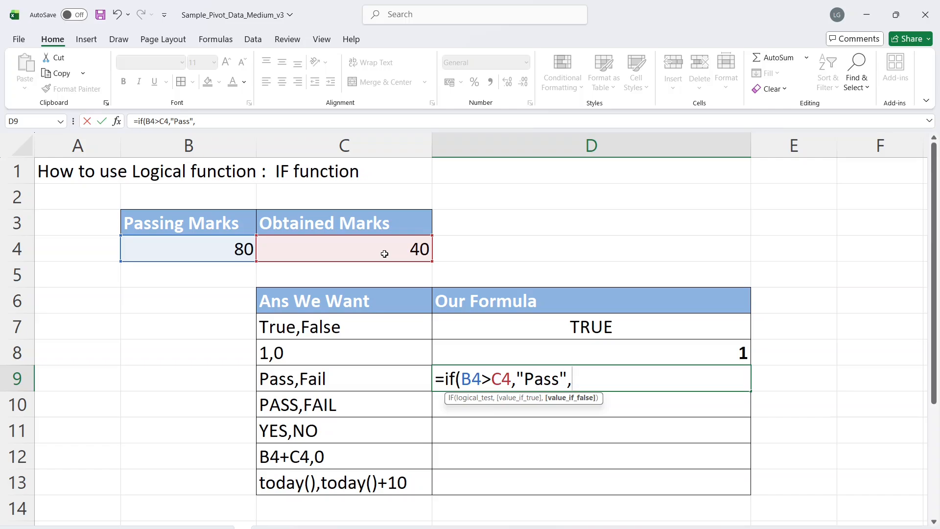
text("Fail"))
key(Return)
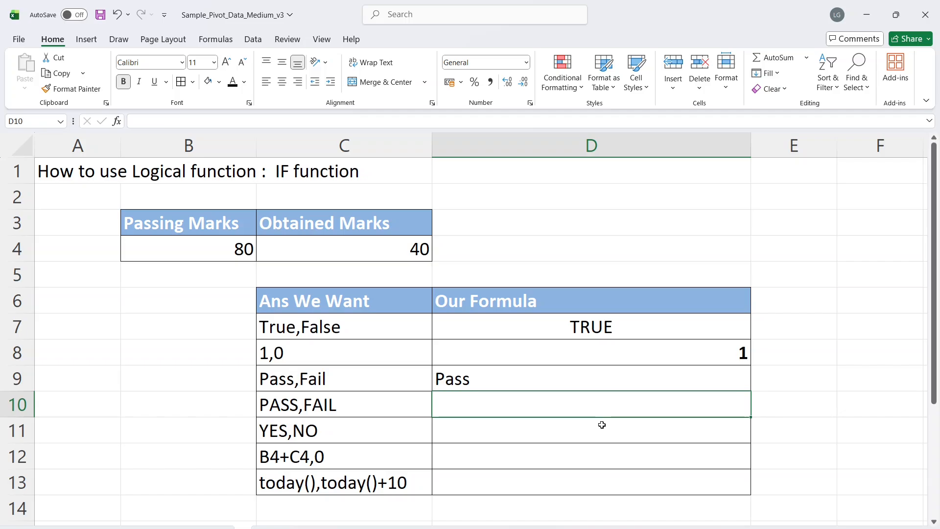
Step: Enter the formula =if(B4>C4,upper("pass"),upper("fail")) in cell D10, beside the "PASS,FAIL" label
text(=)
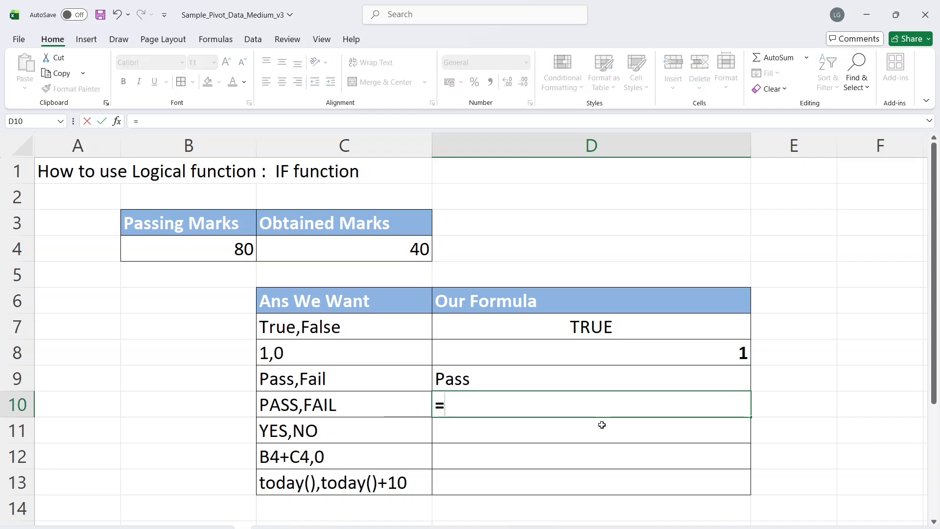
text(if()
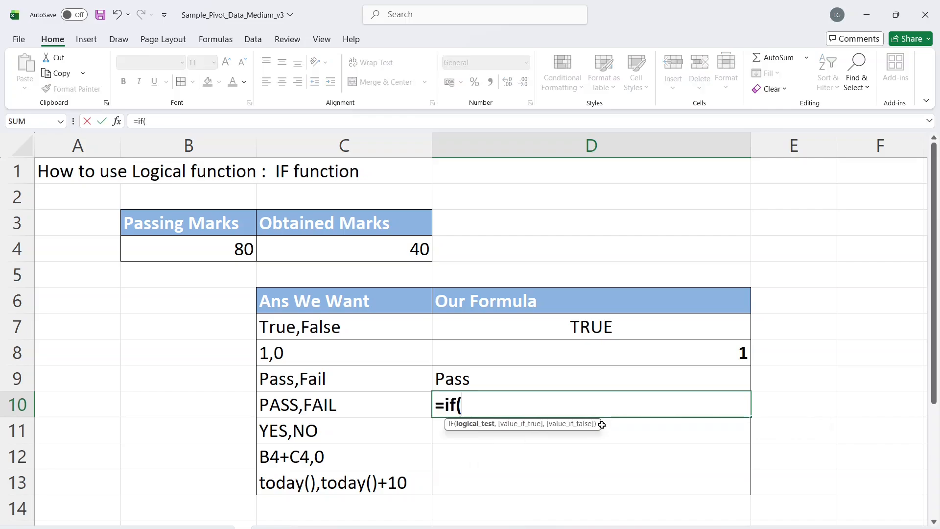
click(238, 250)
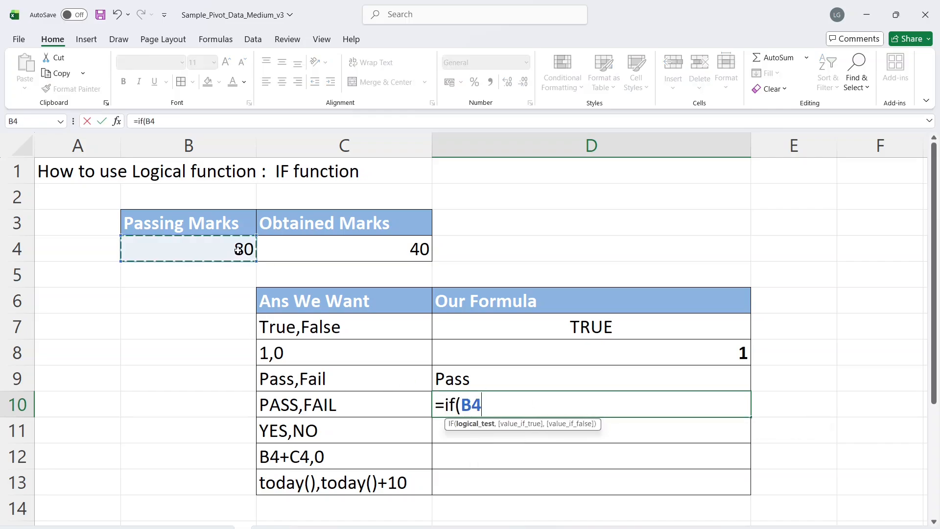
text(>)
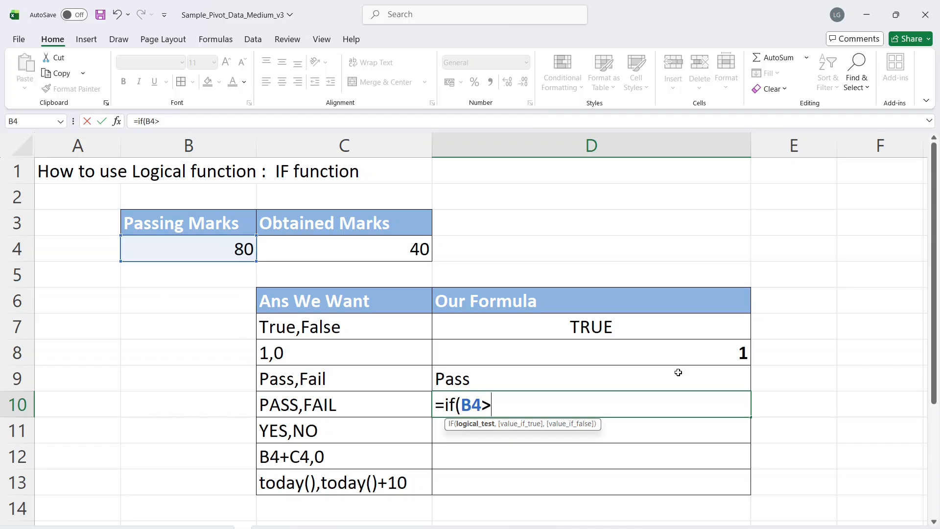
click(373, 249)
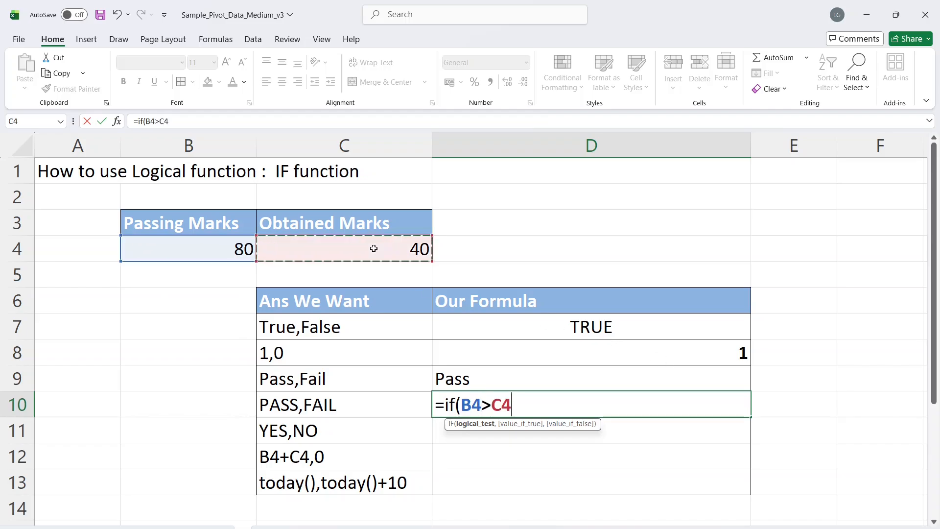
text(,)
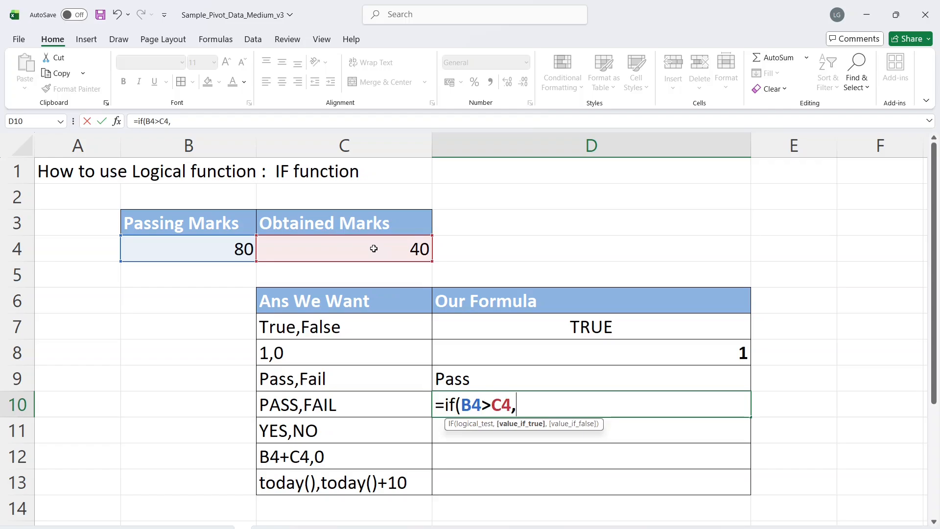
text(upp)
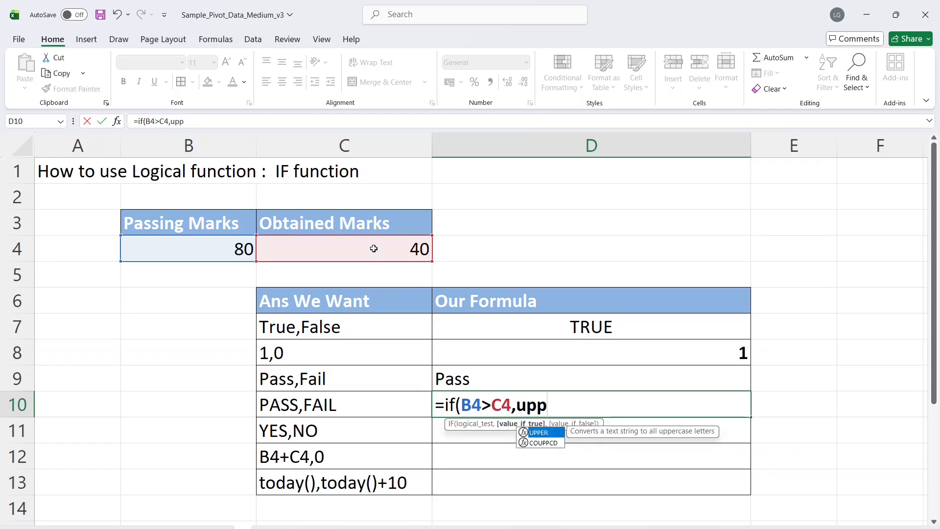
text(er()
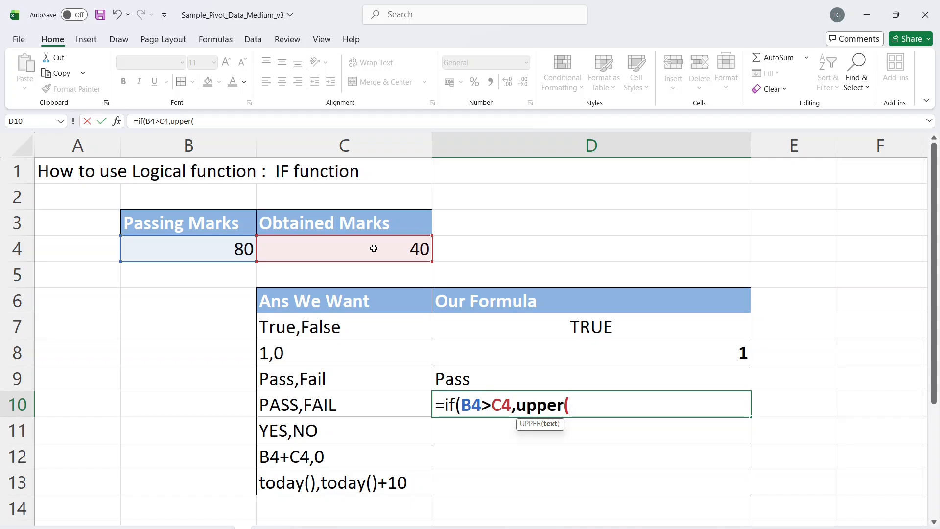
text("pass")
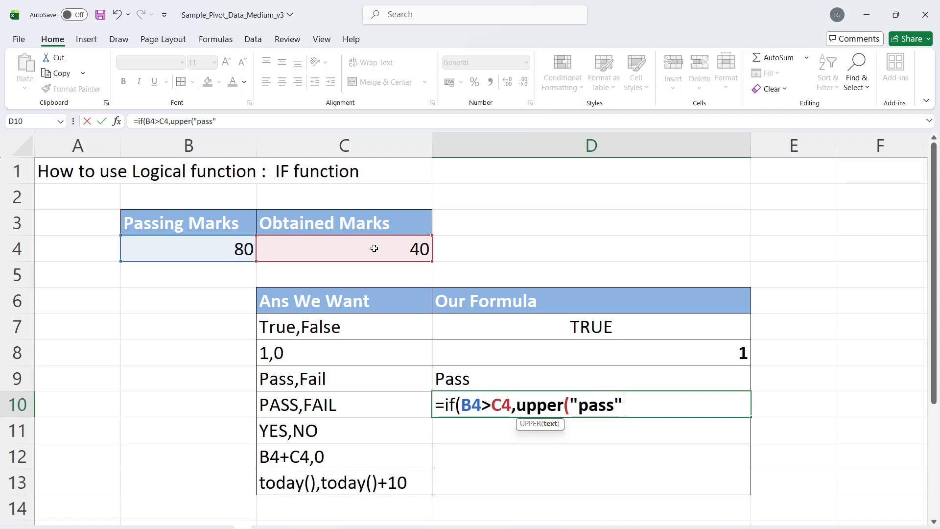
text())
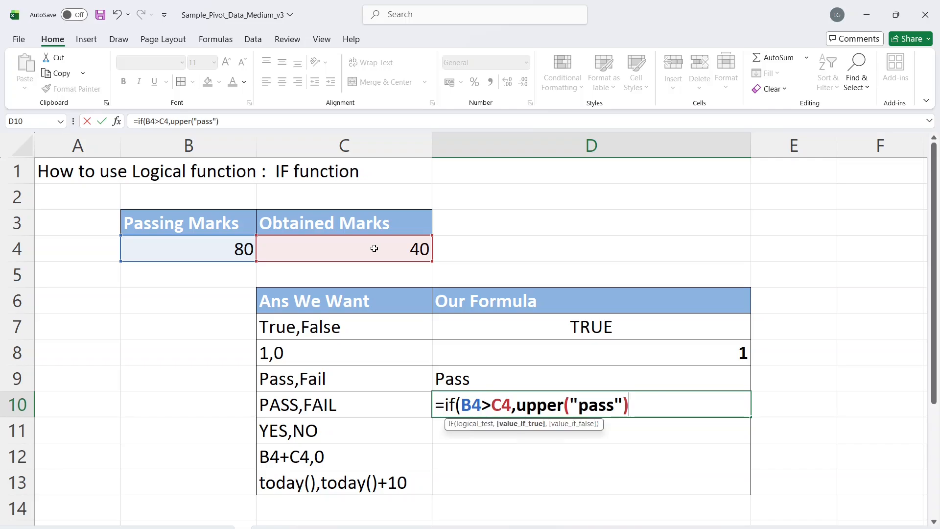
text(,)
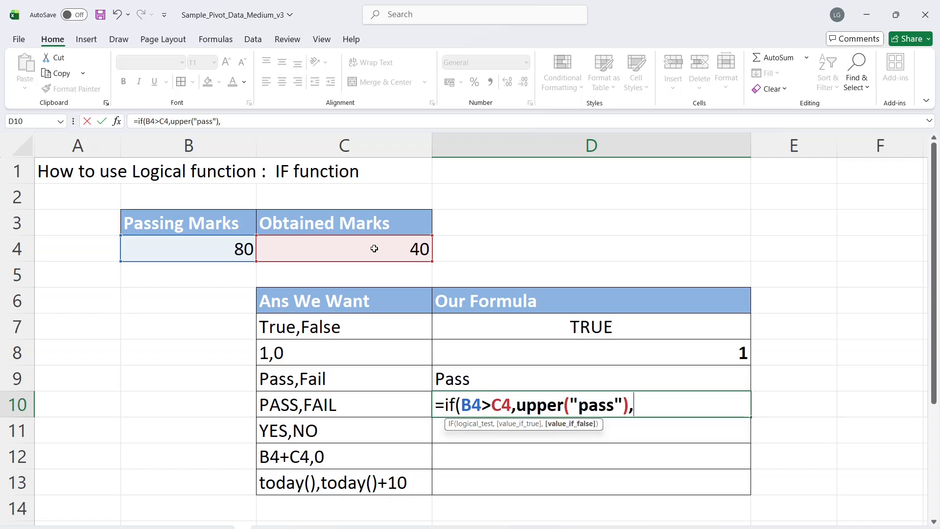
text(upper)
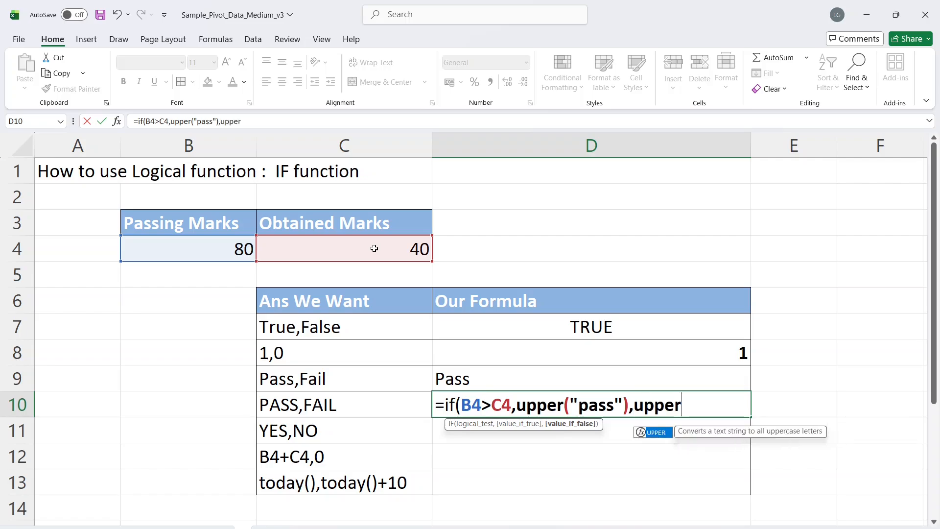
text(()
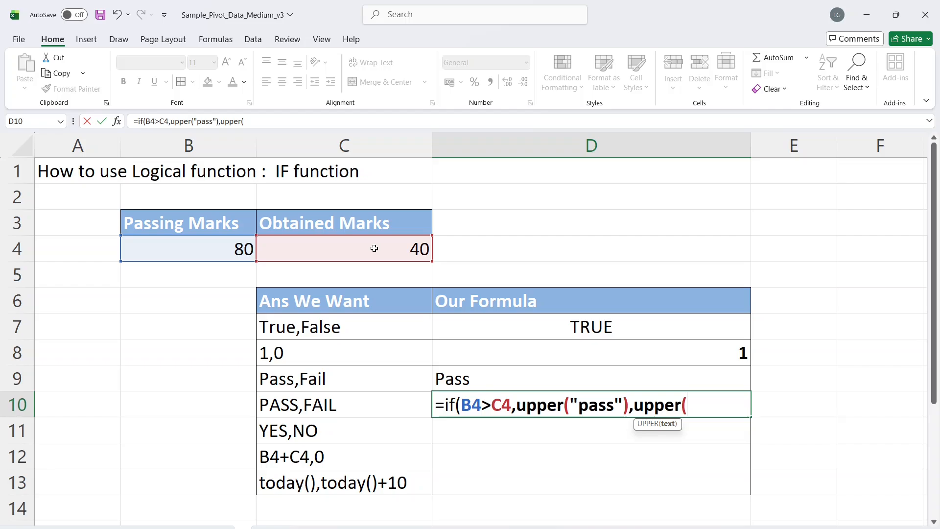
text("fail"))
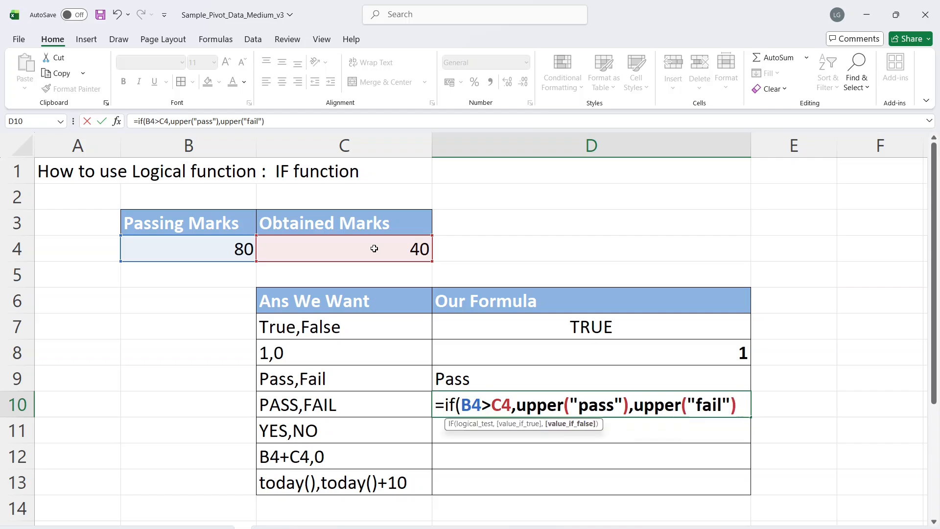
text())
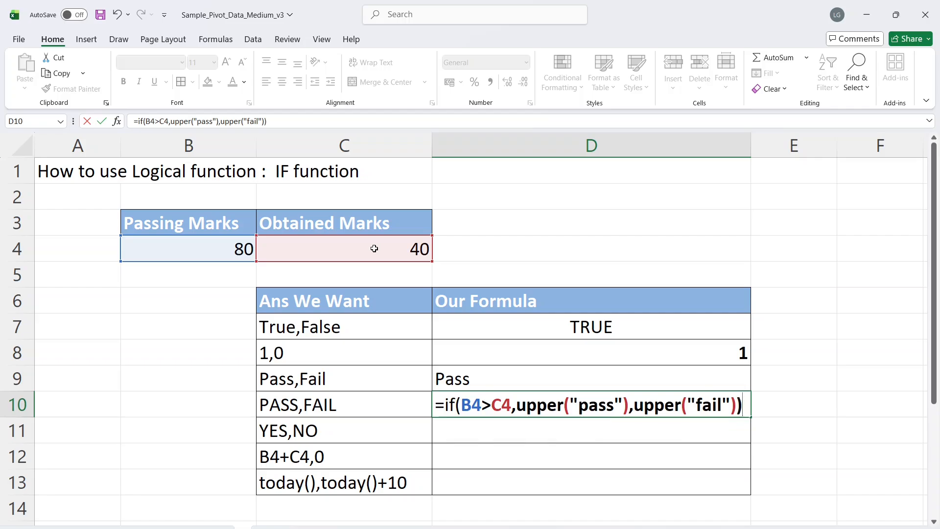
key(Return)
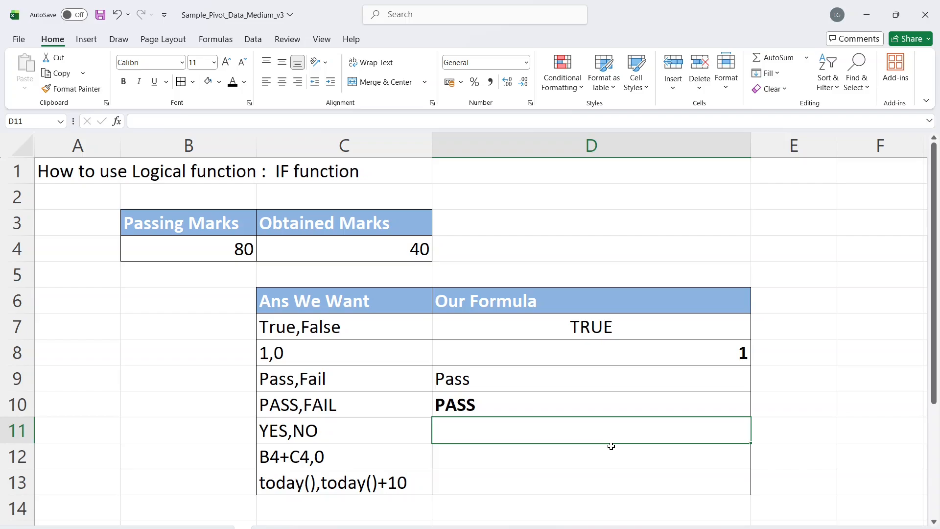
Step: Enter the formula =if(B4>C4,"YES","NO") in cell D11, beside the "YES,NO" label
text(=)
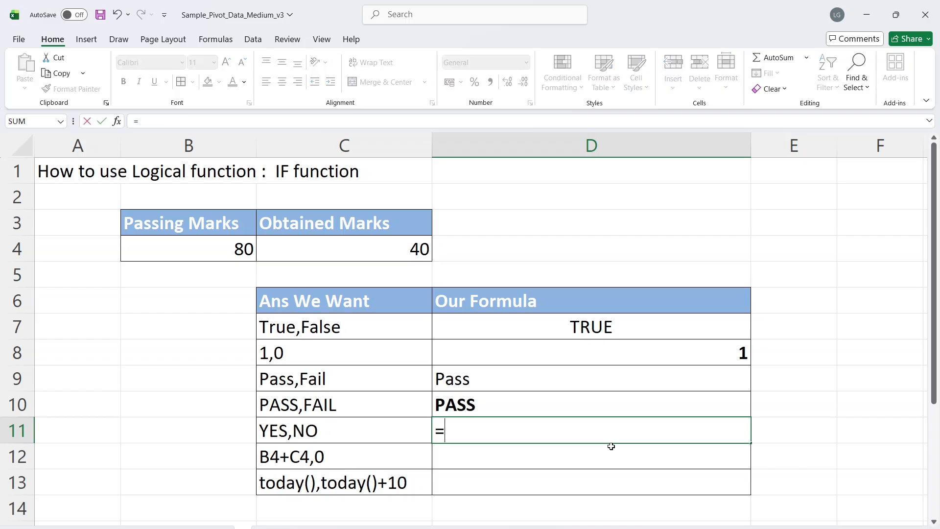
text(if()
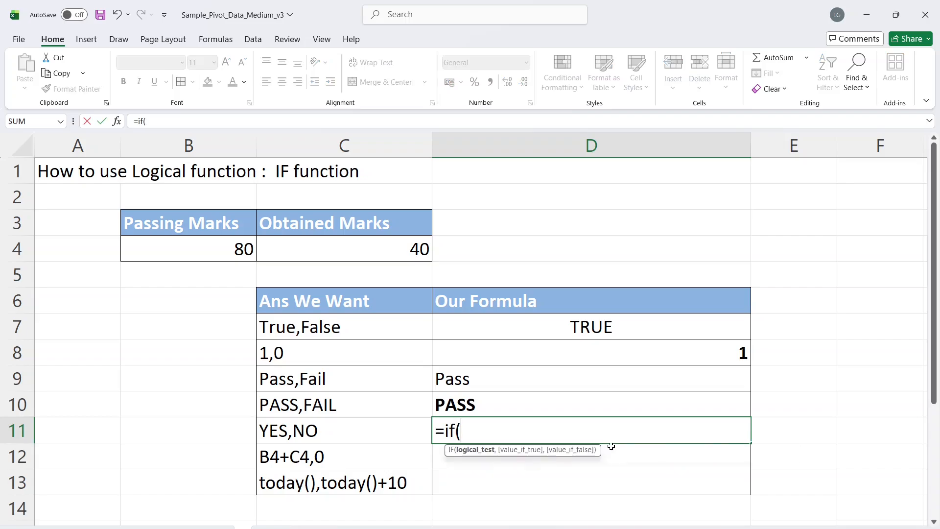
click(214, 254)
text(>)
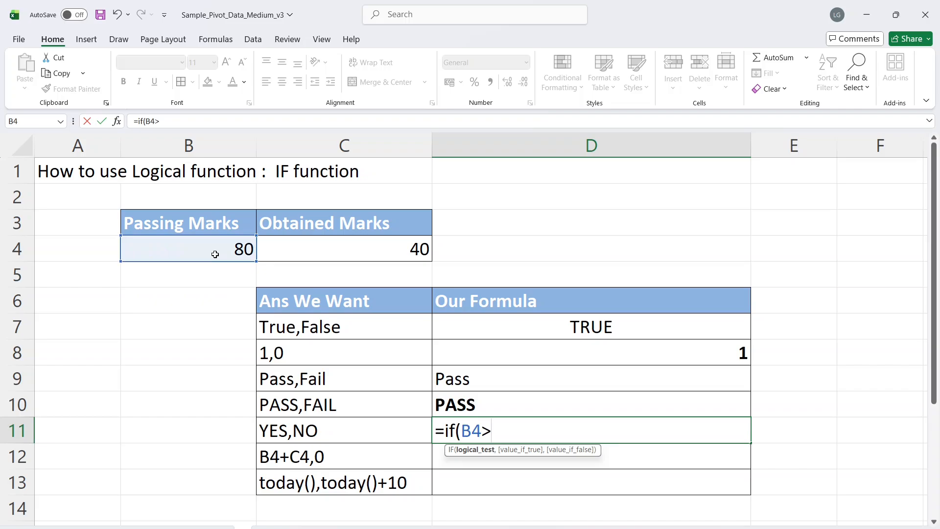
click(329, 253)
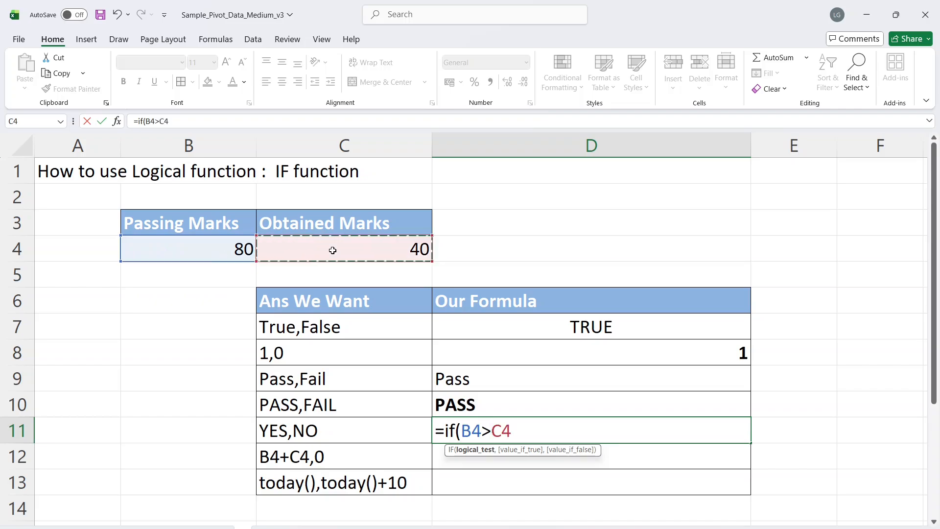
text(,)
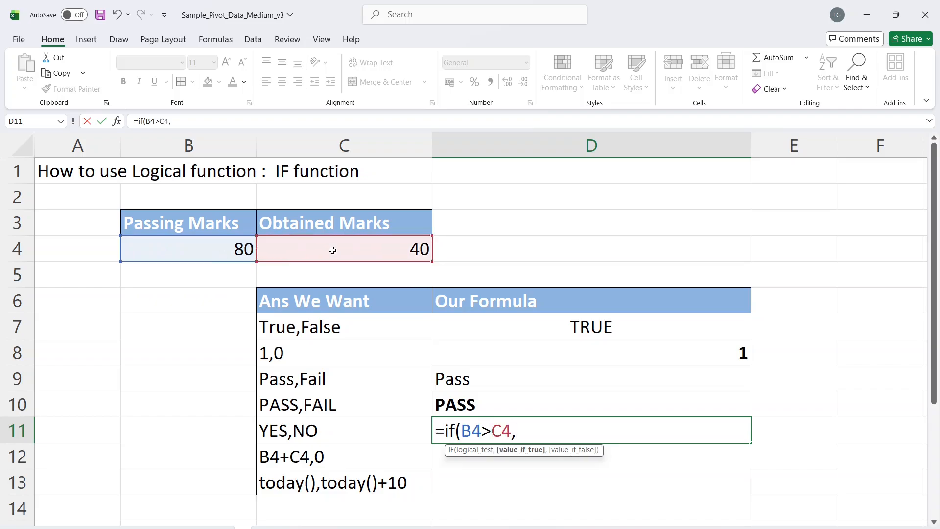
text("YES",)
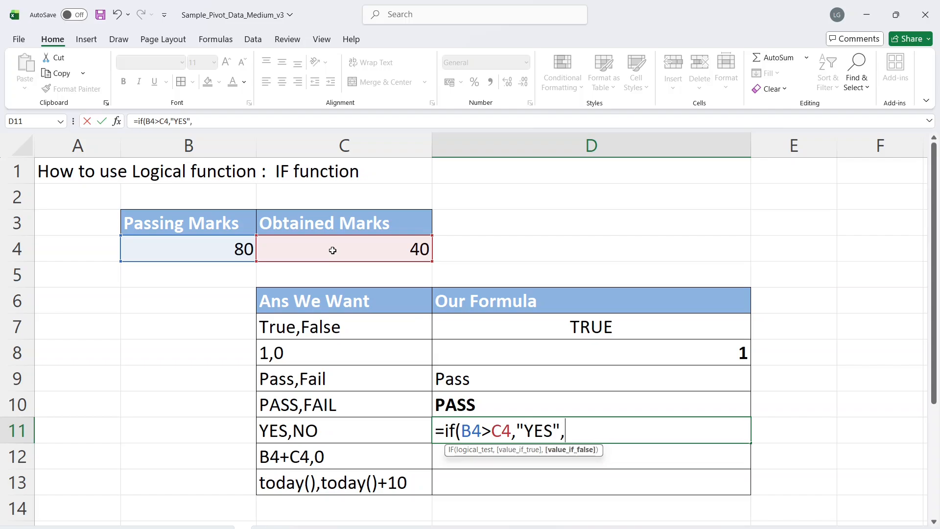
text("NO"))
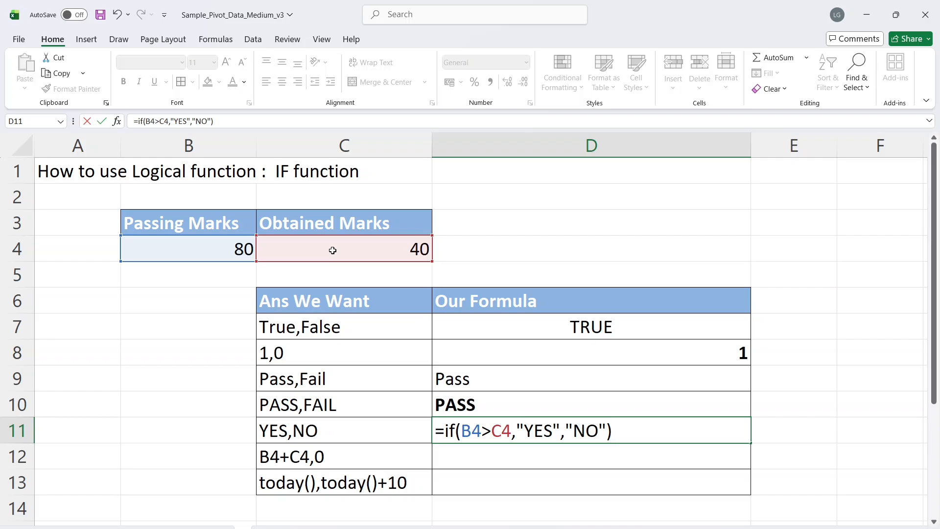
key(Return)
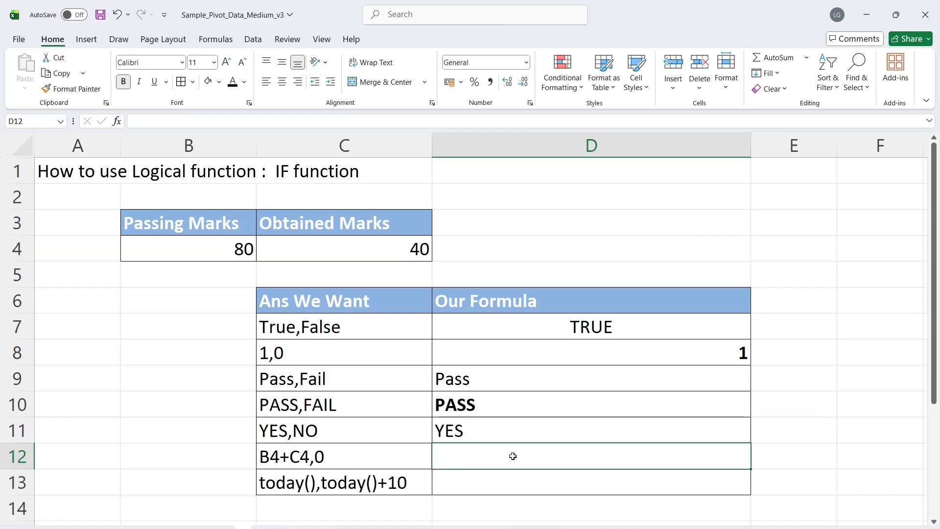
Step: Enter the formula =if(B4>C4,b4+c4,0) in cell D12, beside the "B4+C4,0" label
text(=if)
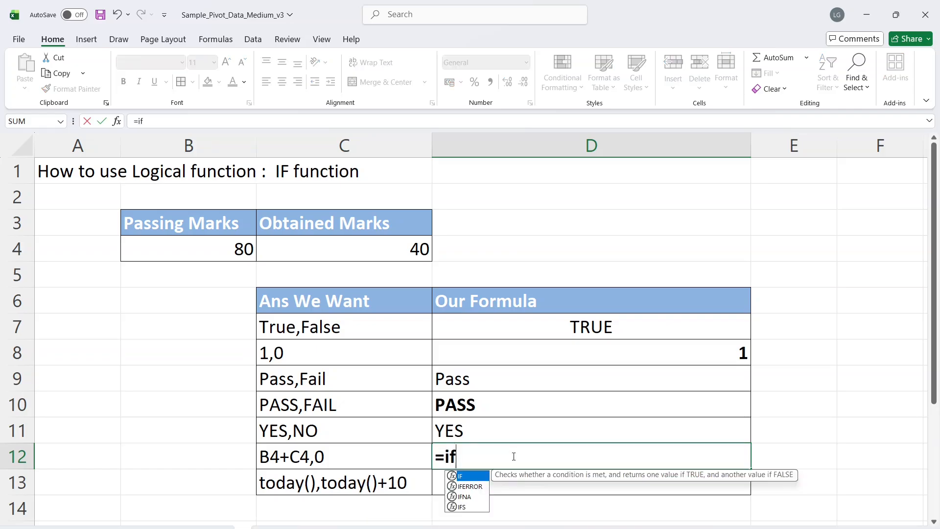
text(()
click(244, 249)
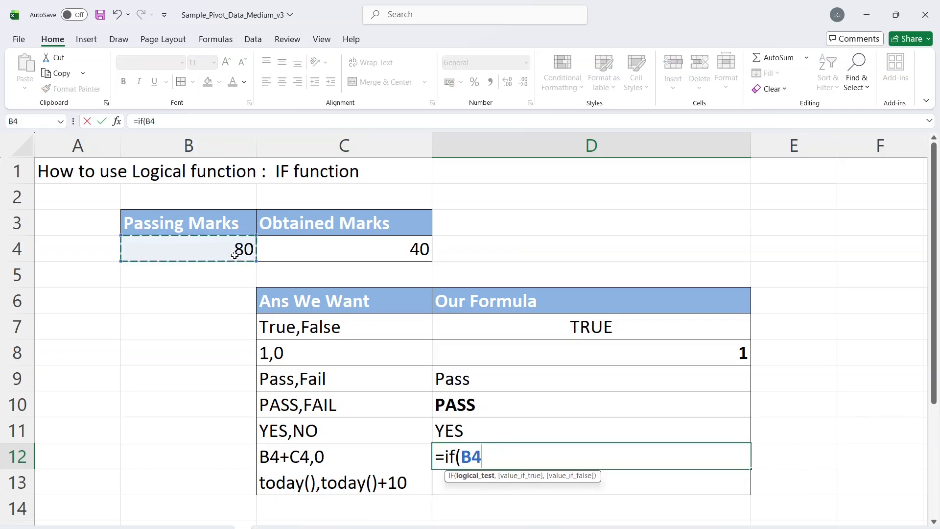
text(>)
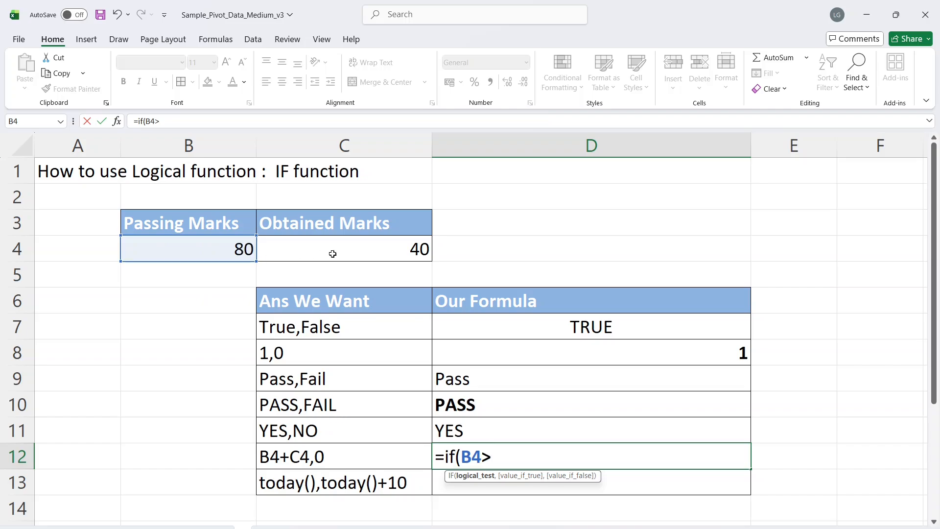
click(360, 257)
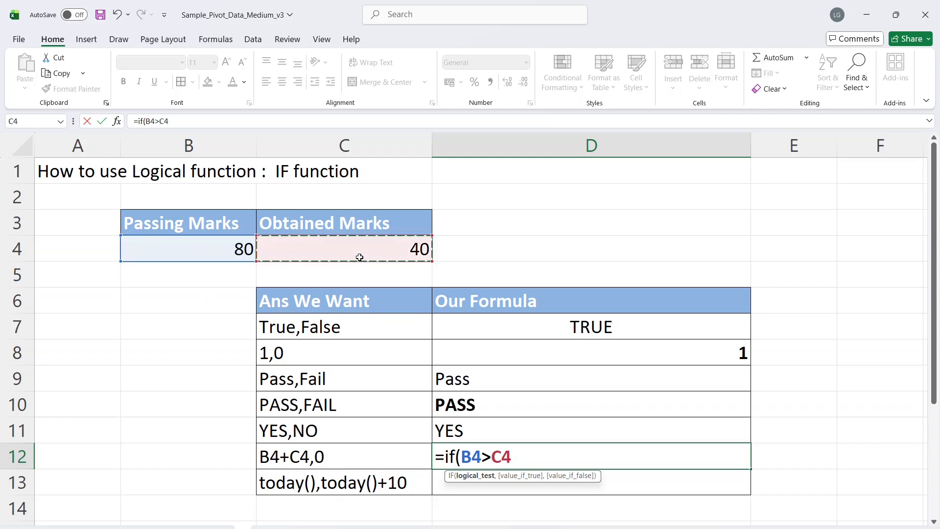
text(,)
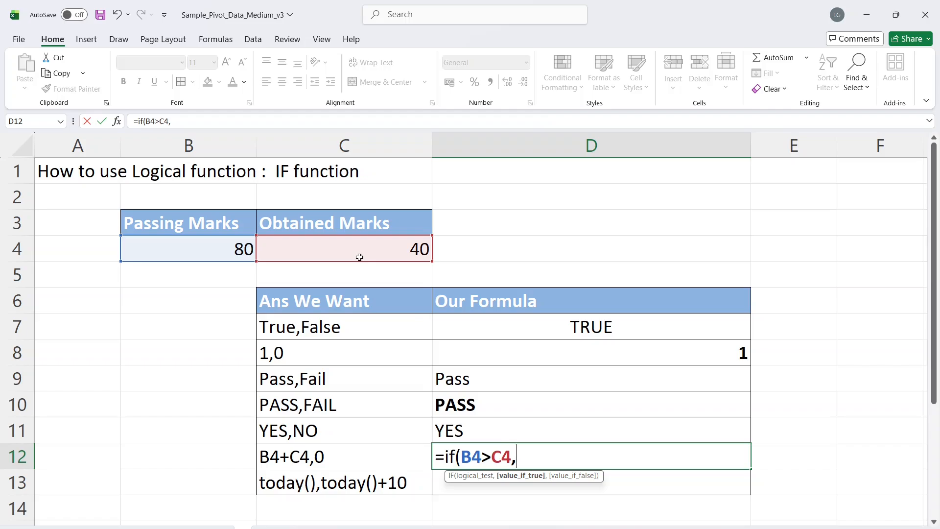
text(b4)
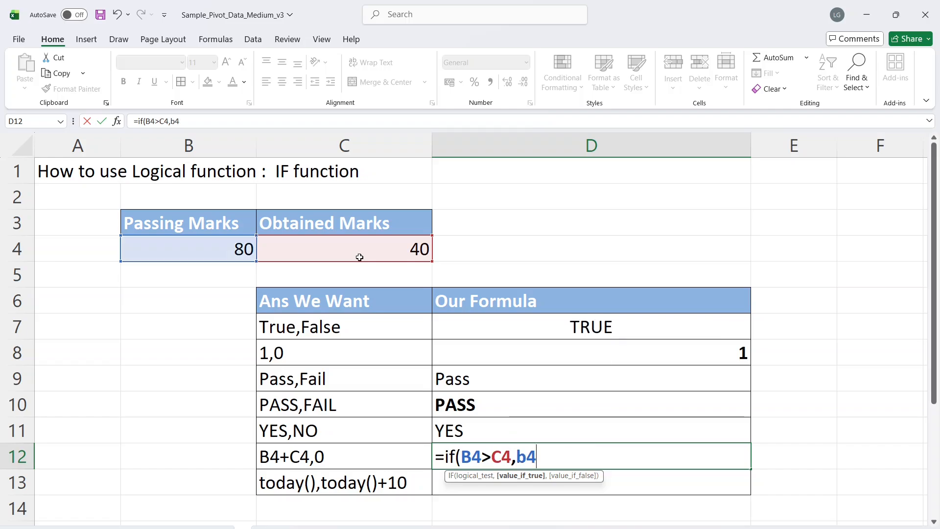
text(+c4)
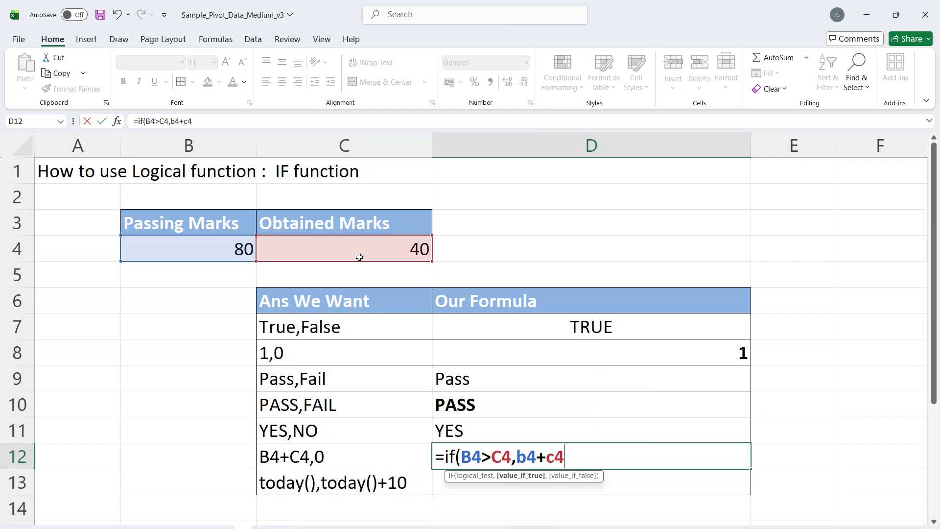
text(,)
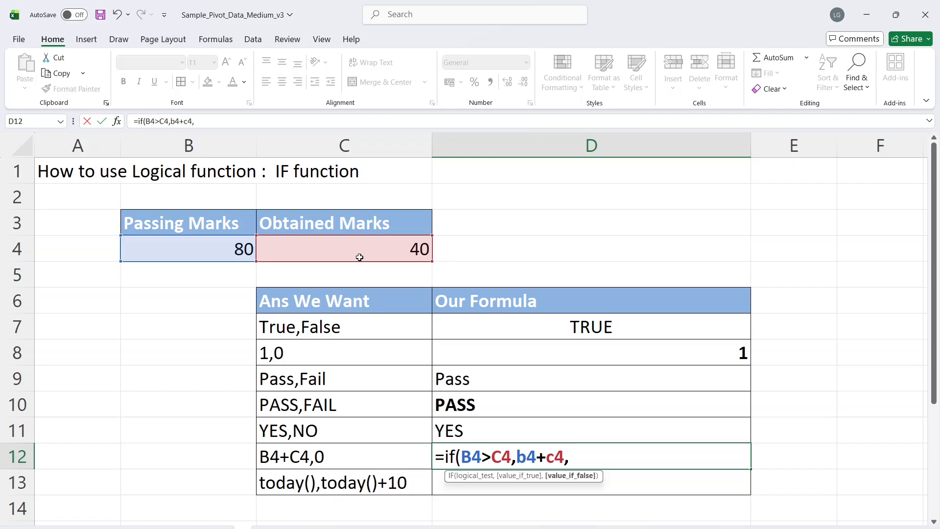
text(0))
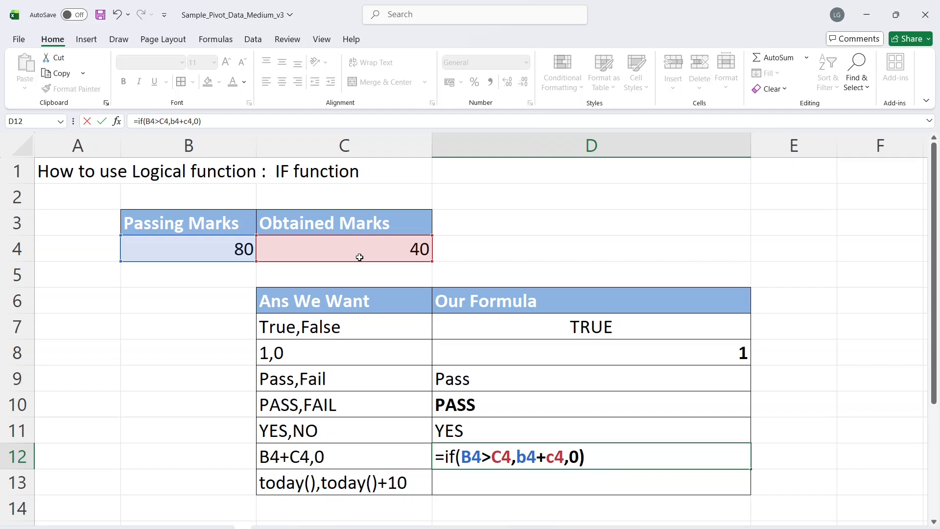
key(Return)
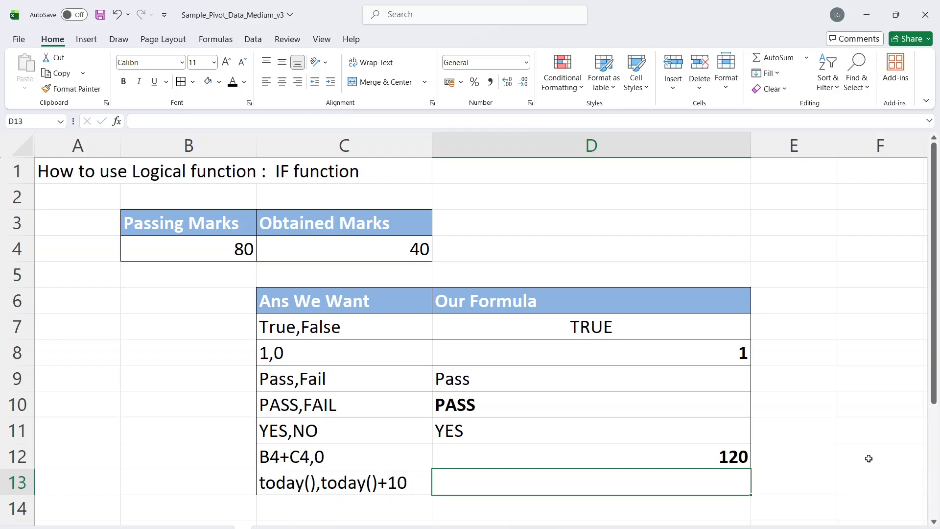
Step: Enter the formula =if(B4>C4,today(),today()+10) in cell D13, beside the "today(),today()+10" label
text(=if)
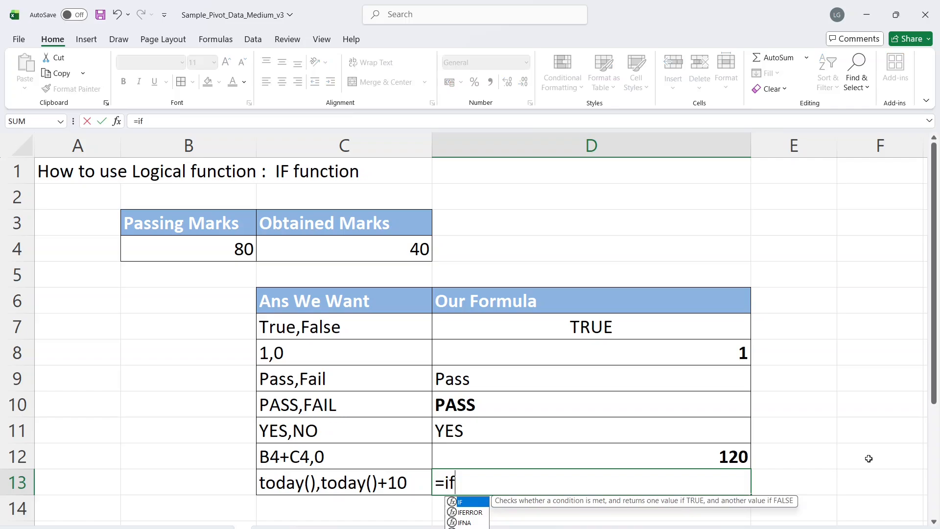
text(()
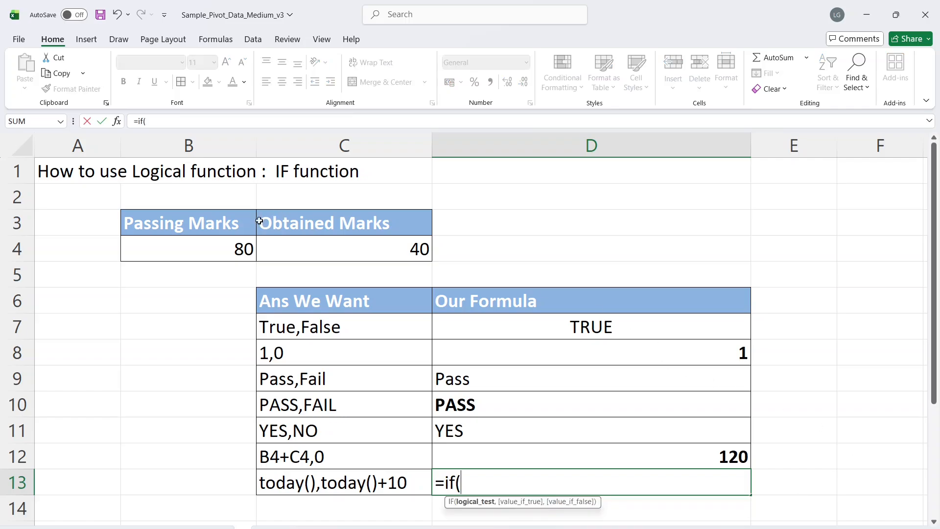
click(236, 254)
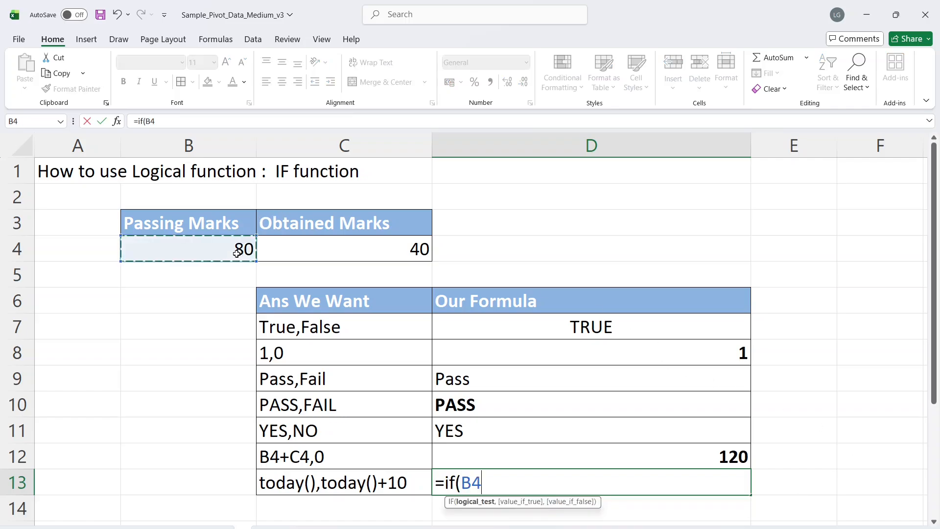
text(>)
click(369, 259)
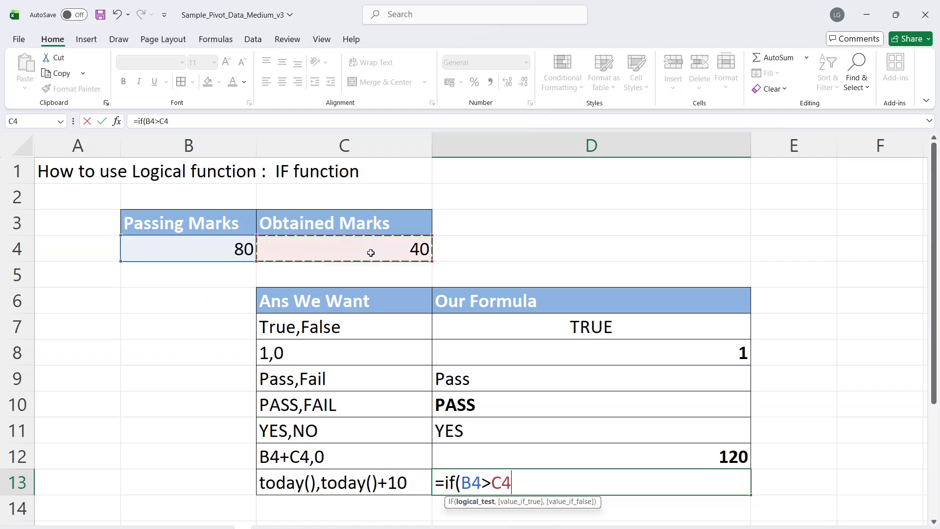
text(,)
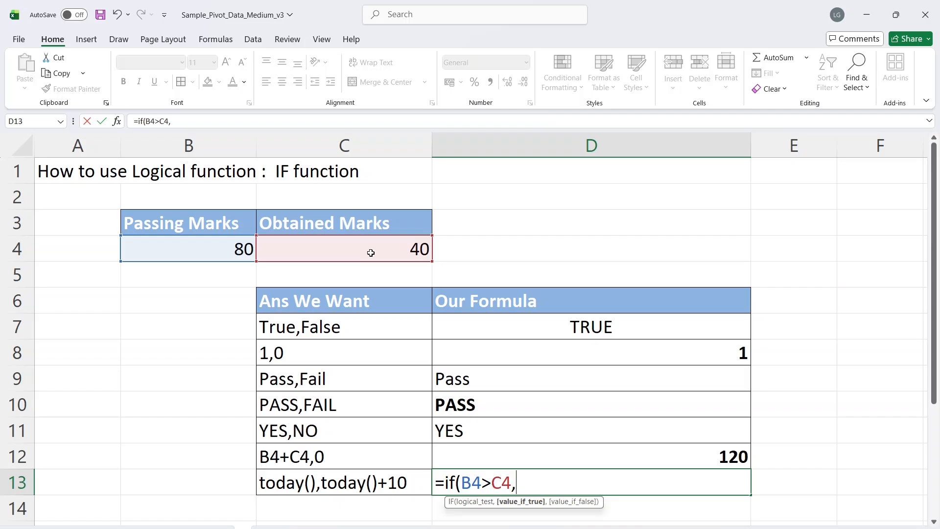
text(to)
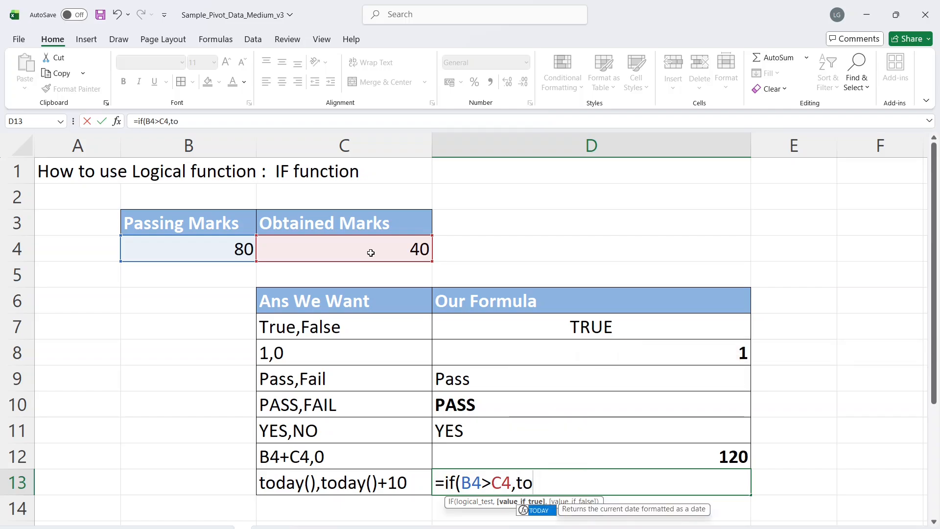
text(day())
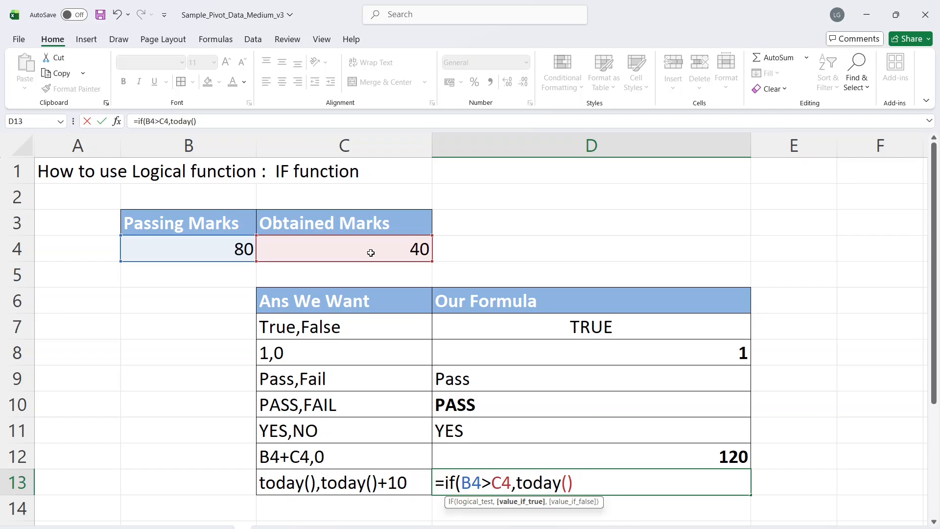
text(,)
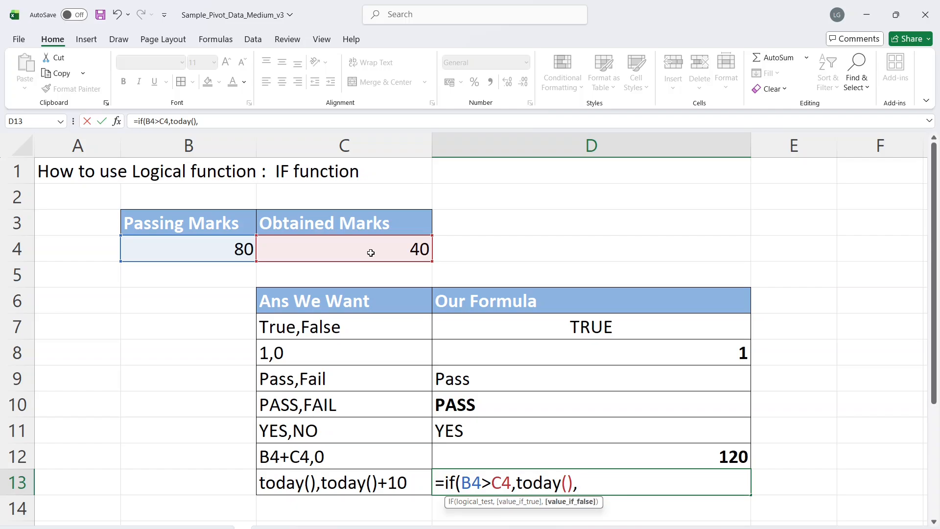
text(today())
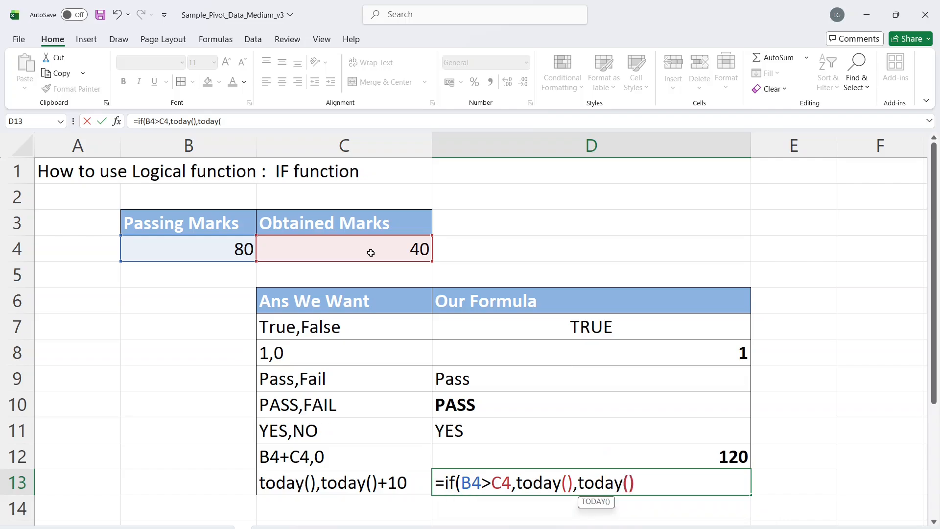
text(=)
key(BackSpace)
text(+)
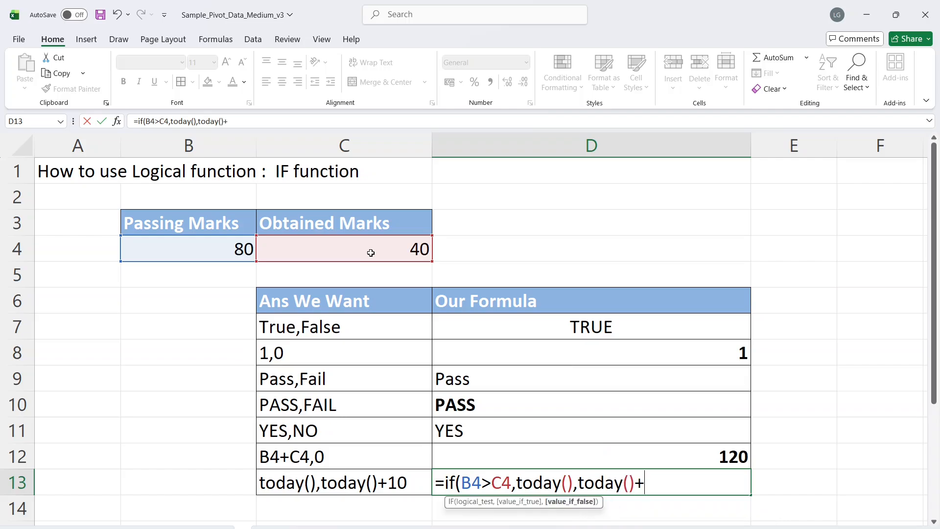
text(10)
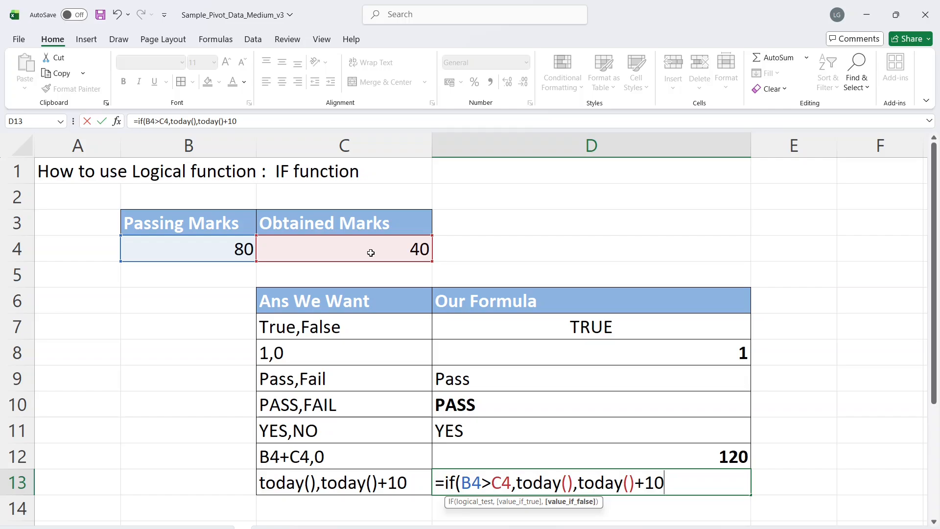
text())
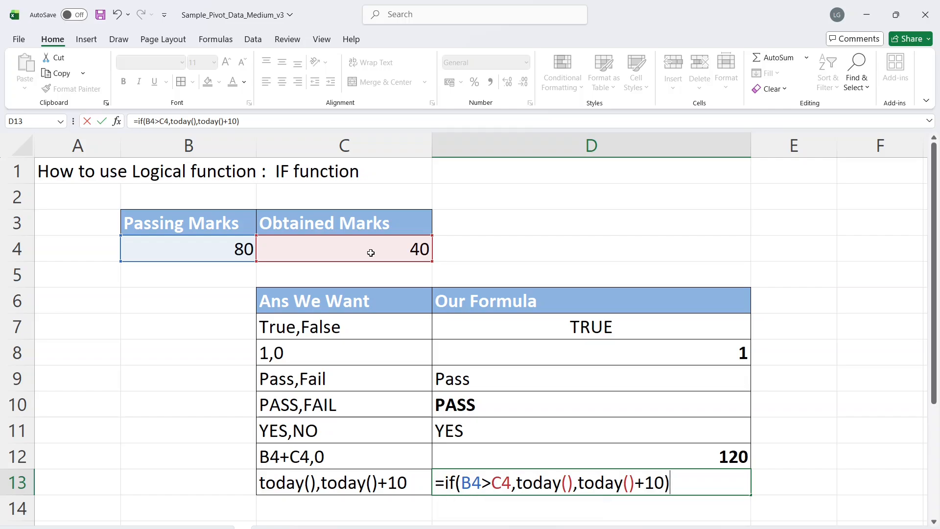
key(Return)
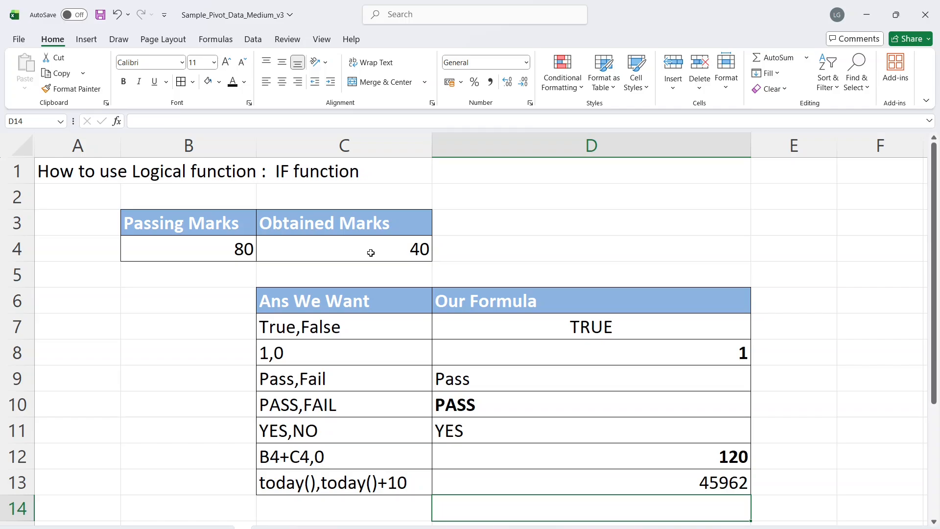
Step: Format the result in cell D13 as Short Date
key(Up)
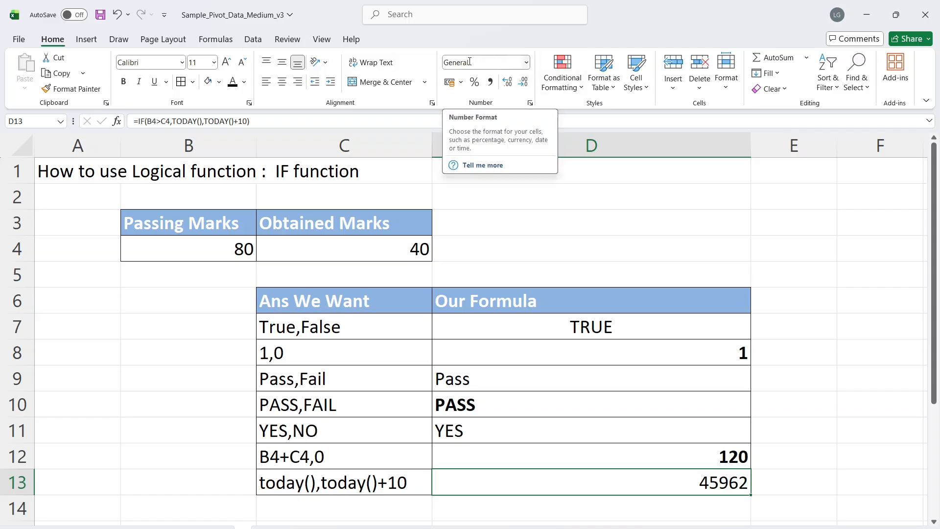
click(527, 62)
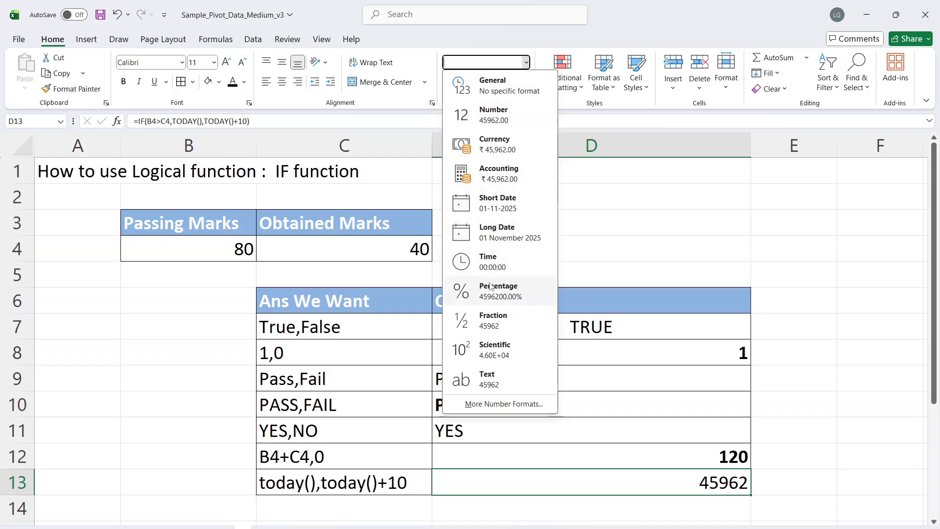
click(493, 211)
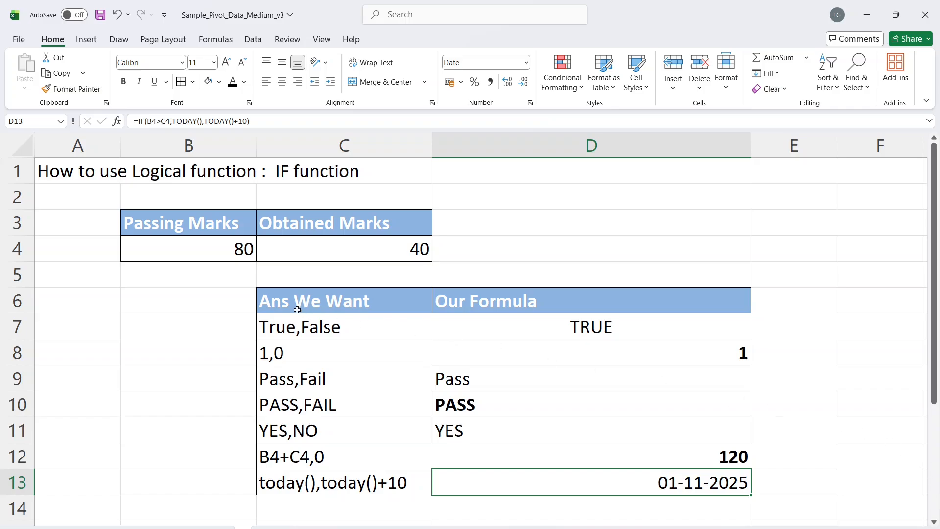
Step: Change the Passing Marks in cell B4 to 20 and check the date result in cell D13
click(236, 252)
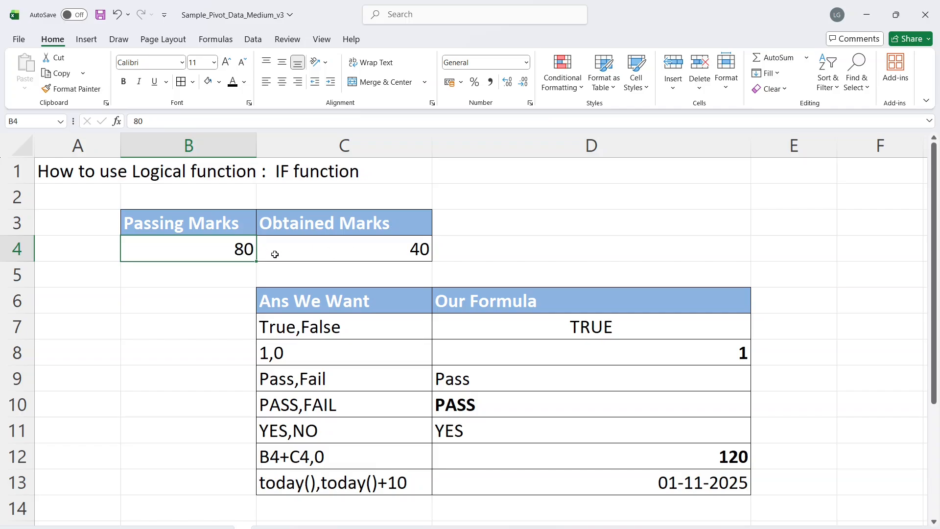
text(20)
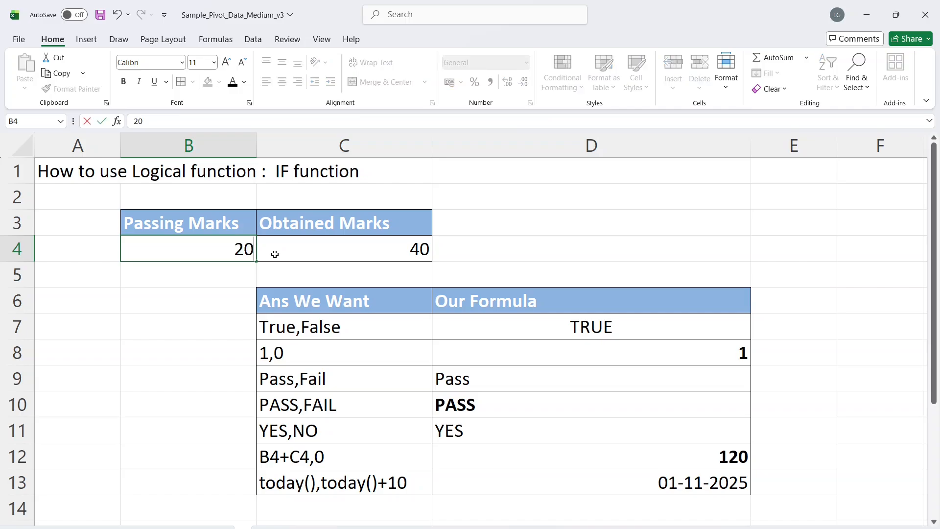
key(Return)
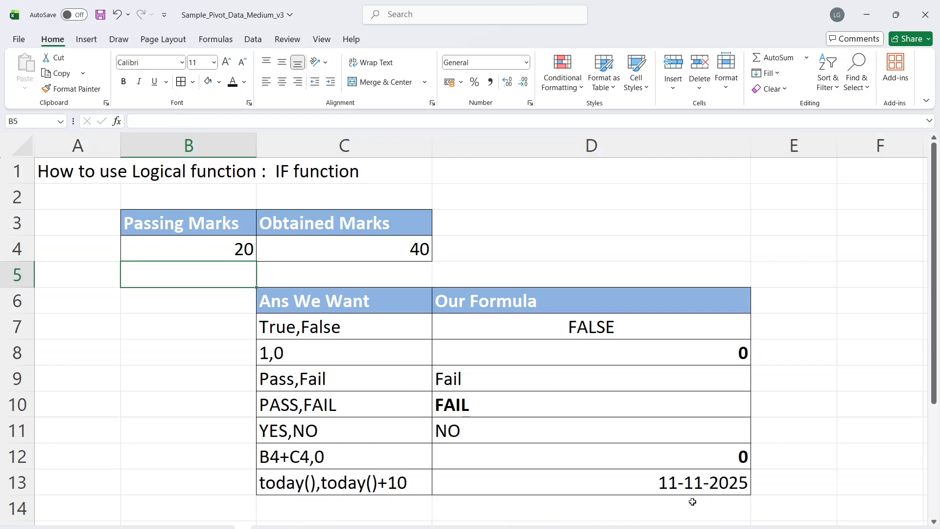
click(595, 491)
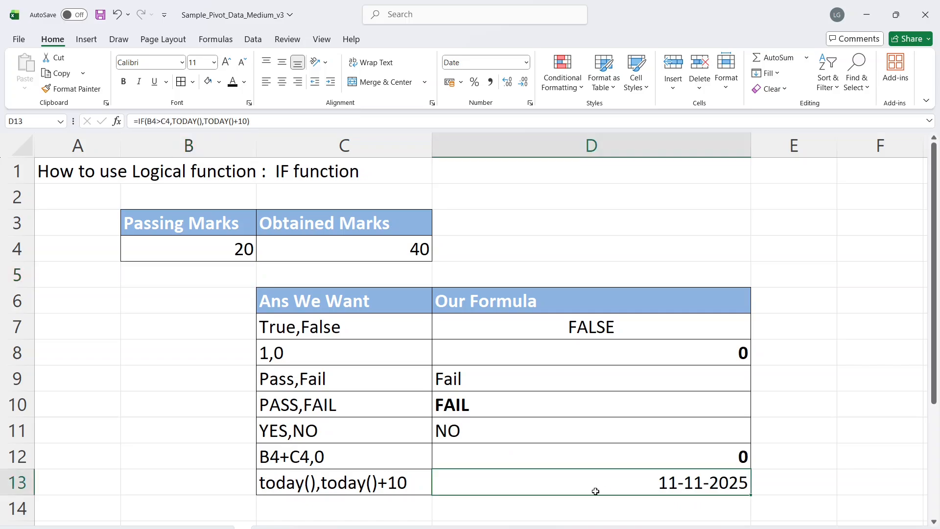